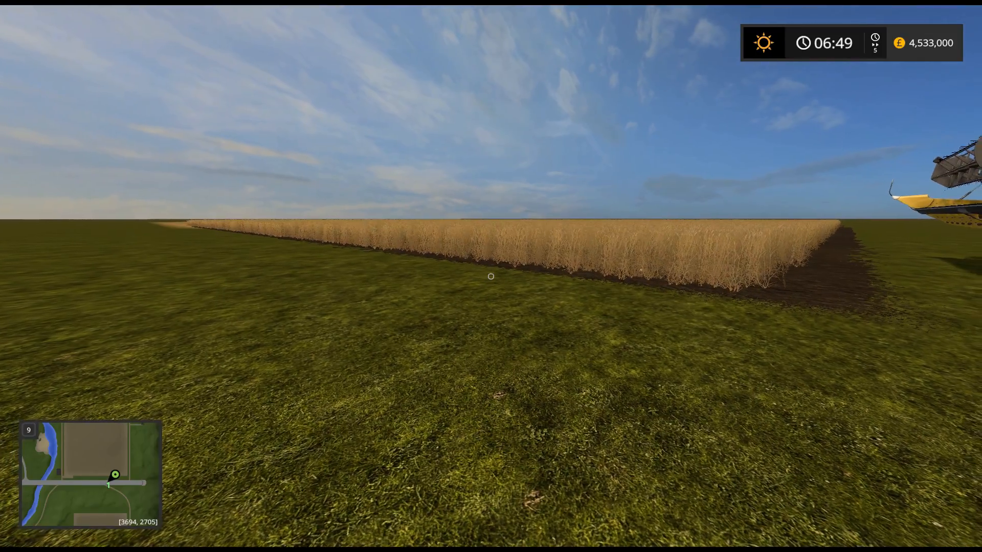
# Walk to the New Holland combine parked beside the wheat field and get in.
pyautogui.press('d')
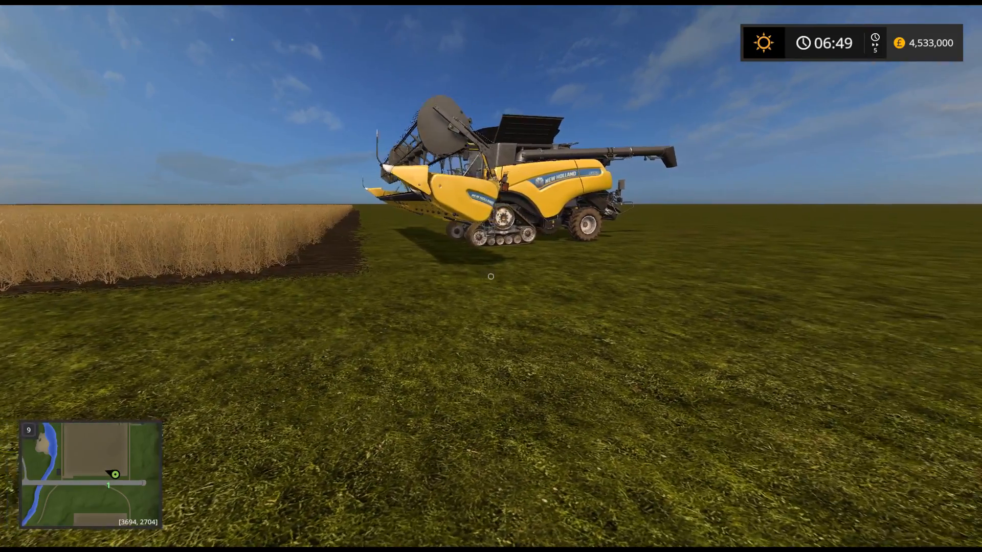
pyautogui.press('w')
pyautogui.press('w')
pyautogui.press('e')
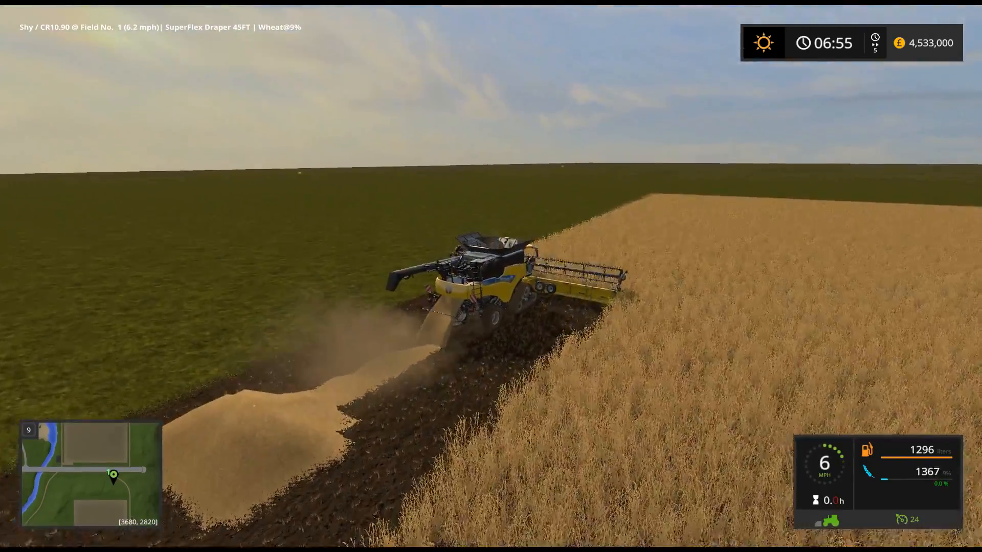
# Harvest the wheat on Field 1 with the straw swath enabled, turning the combine around inside the field for another pass.
pyautogui.press('b')
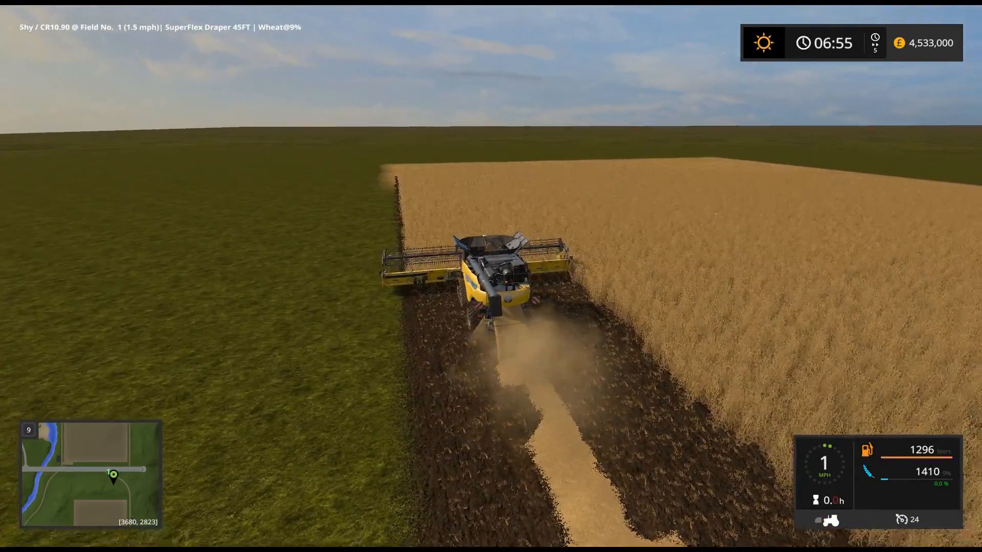
pyautogui.press('w')
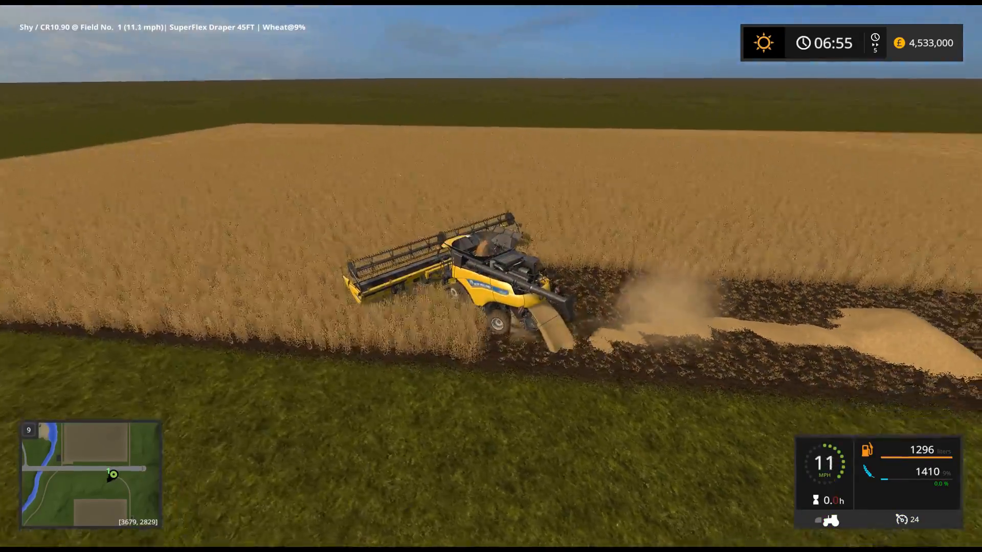
pyautogui.press('d')
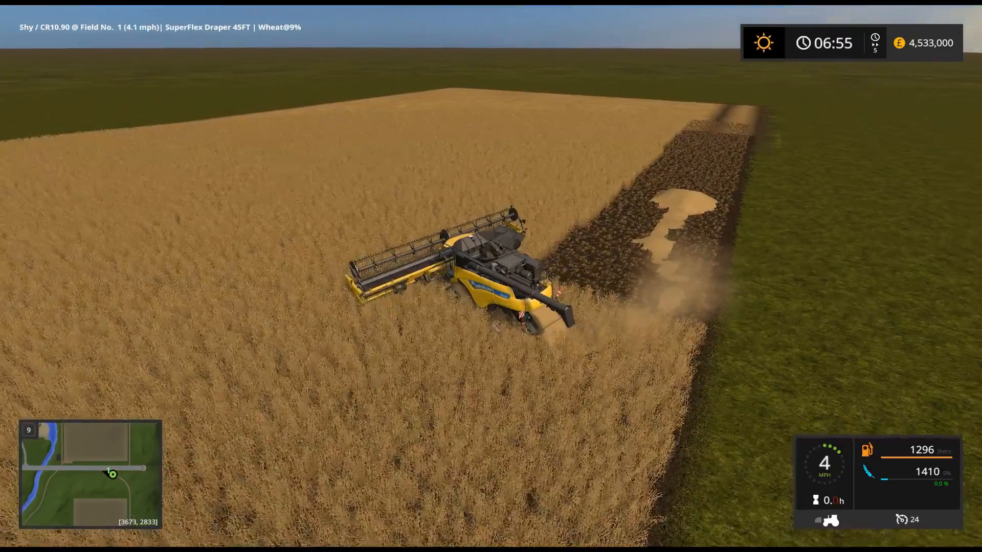
pyautogui.press('w')
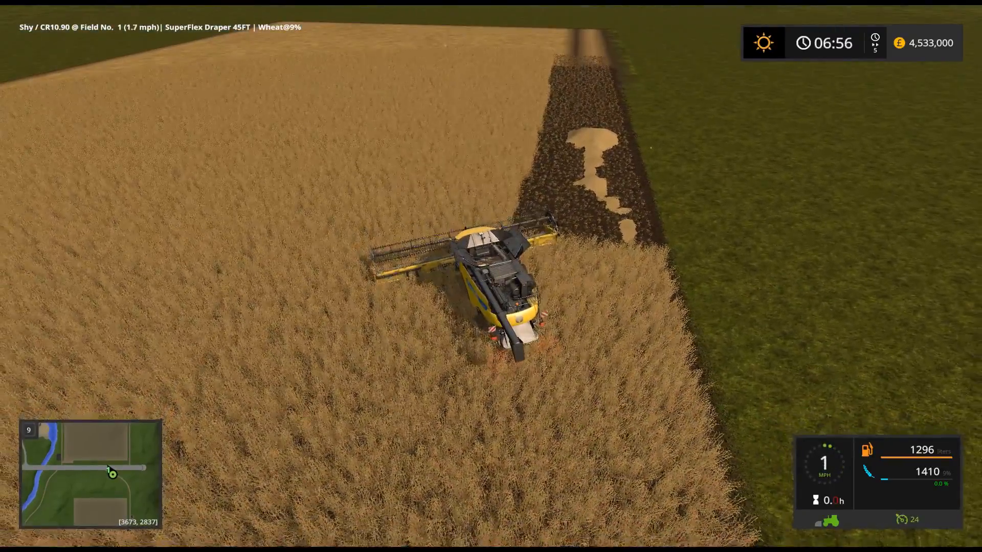
pyautogui.press('w')
pyautogui.press('d')
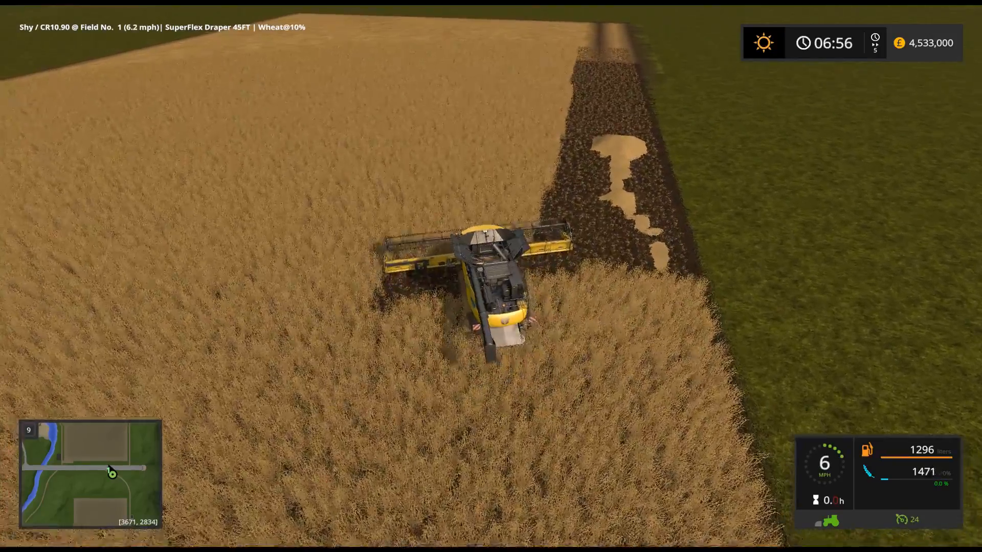
pyautogui.press('d')
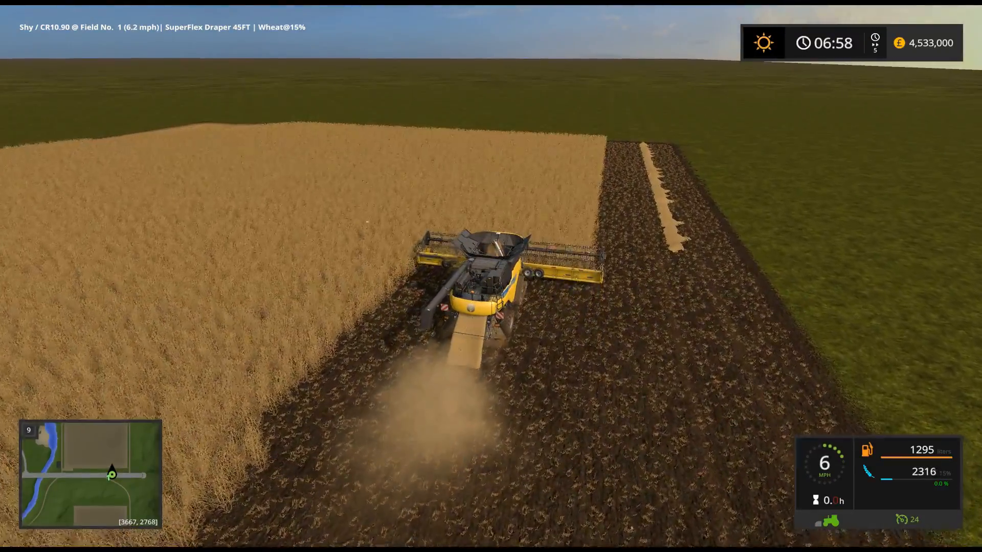
pyautogui.press('F1')
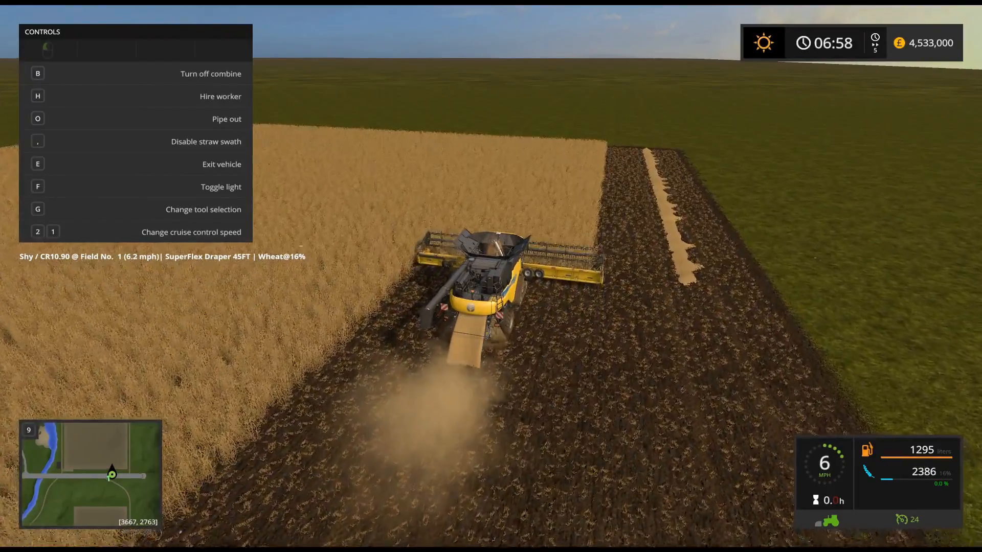
pyautogui.press('F1')
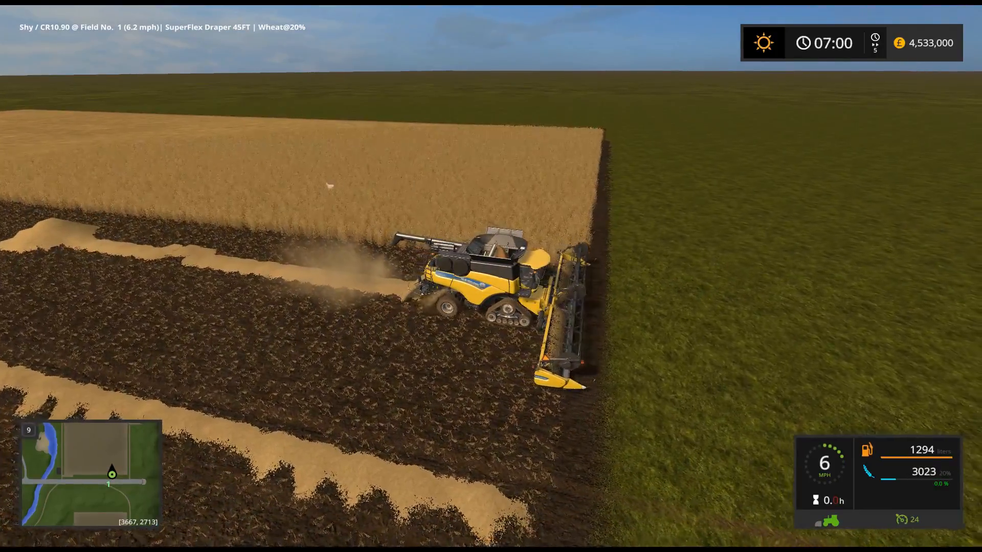
# Leave the combine and inspect the large straw heap on the harvested strip from several sides on foot.
pyautogui.press('e')
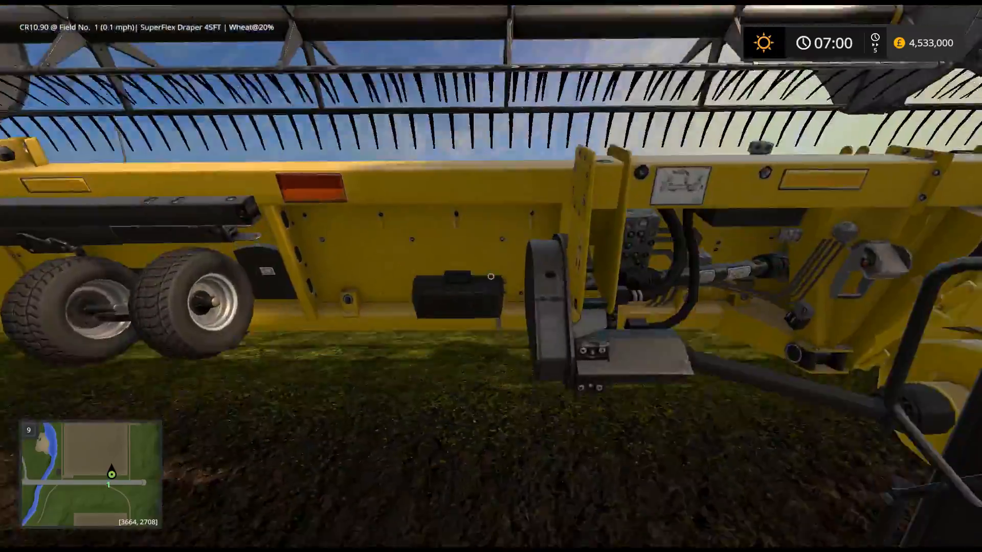
pyautogui.press('w')
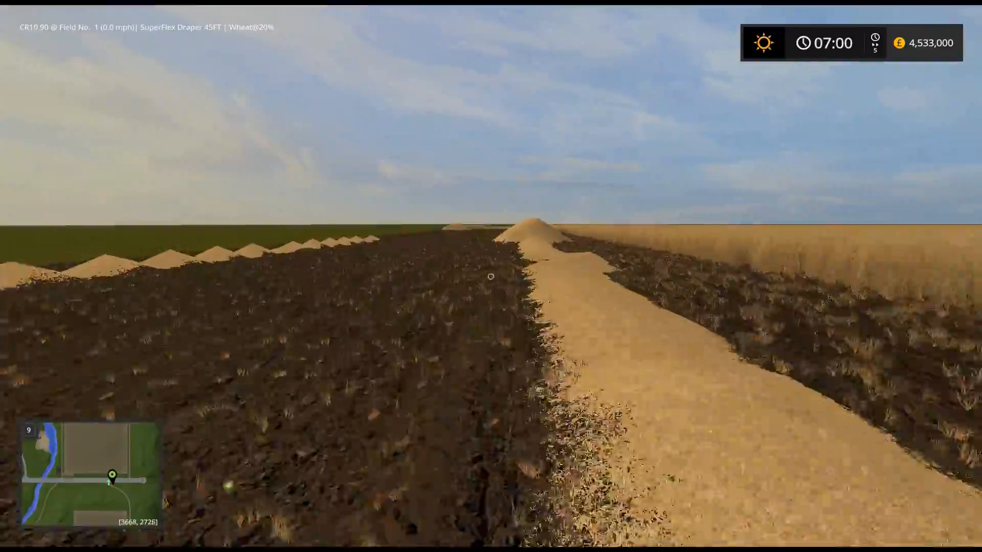
pyautogui.press('w')
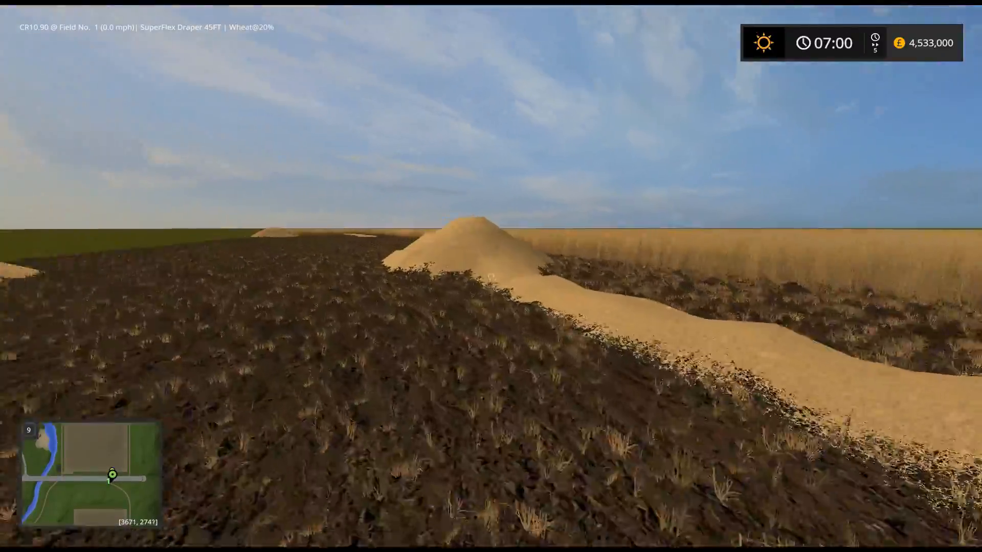
pyautogui.press('w')
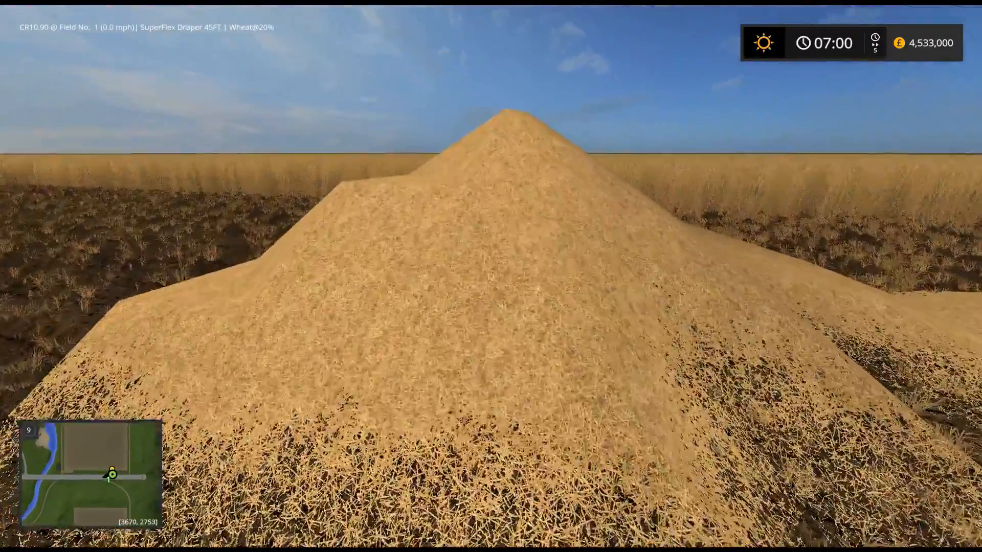
pyautogui.press('s')
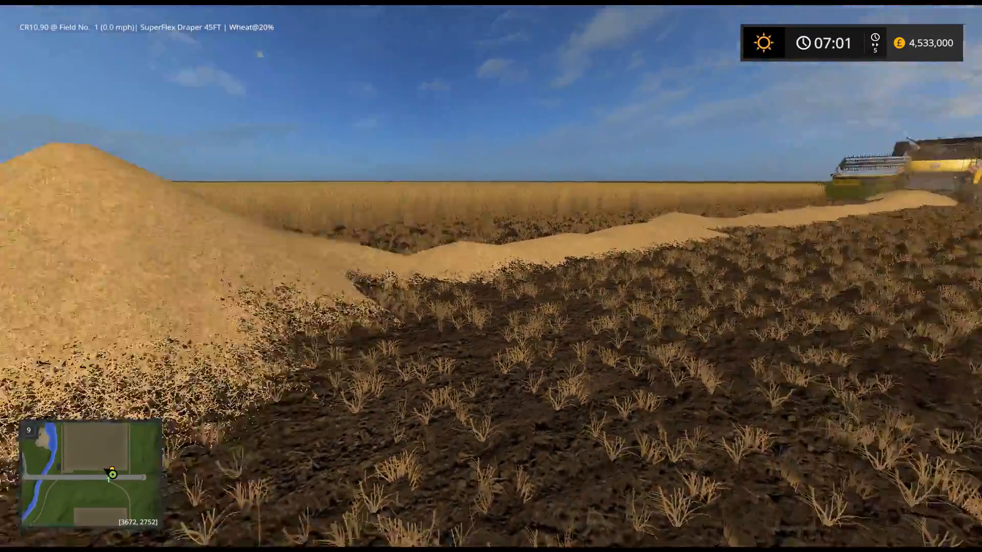
pyautogui.press('w')
pyautogui.press('s')
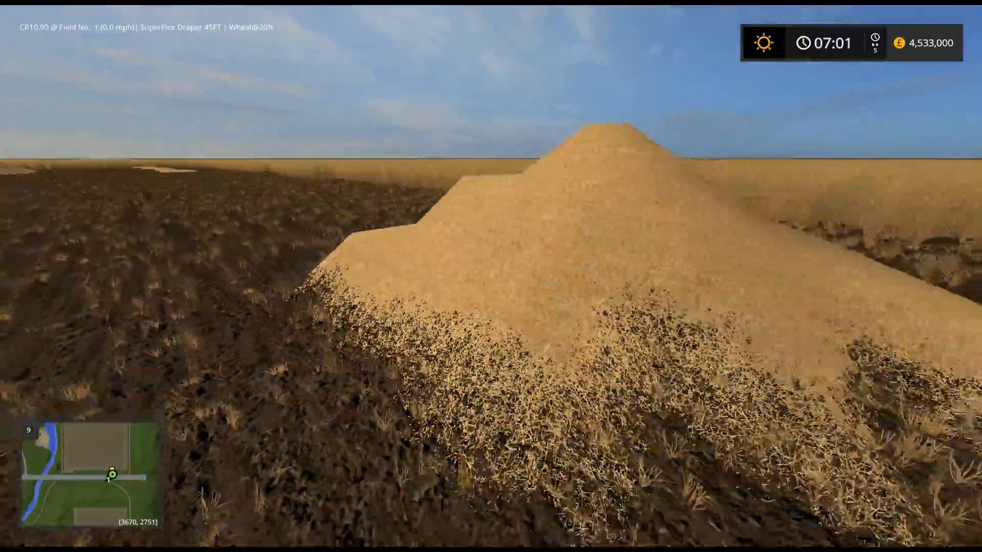
pyautogui.press('d')
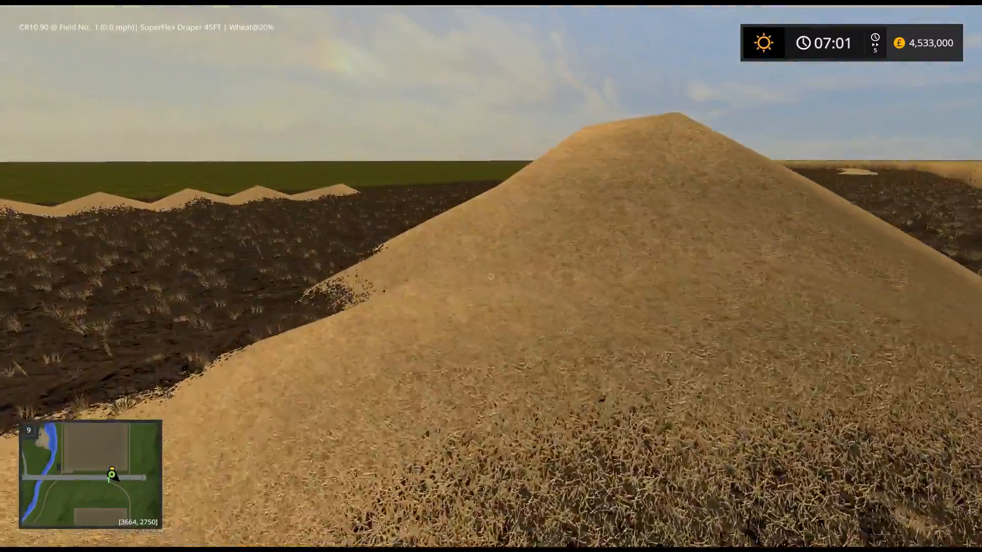
# Walk along the harvested strip and examine the gap between the straw heaps.
pyautogui.press('a')
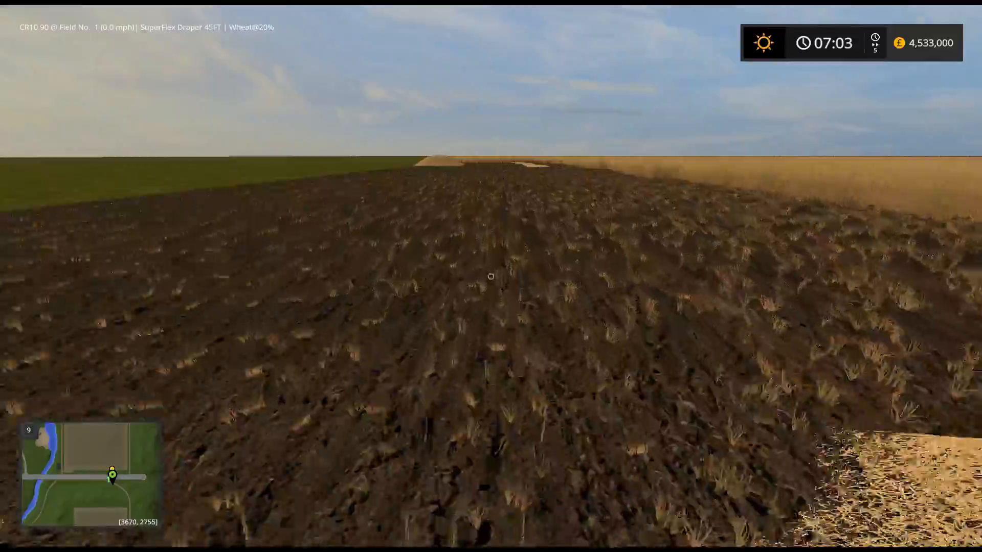
pyautogui.press('w')
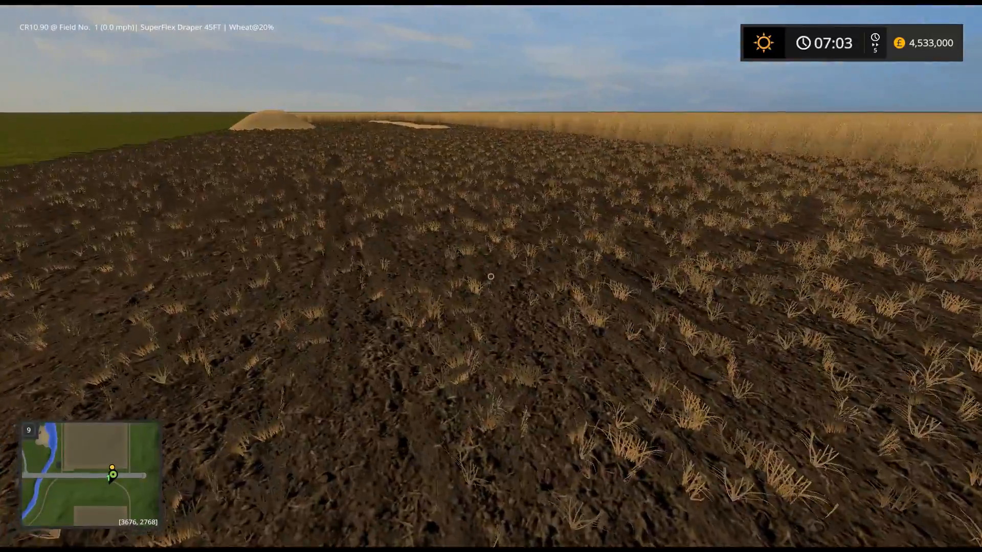
pyautogui.press('w')
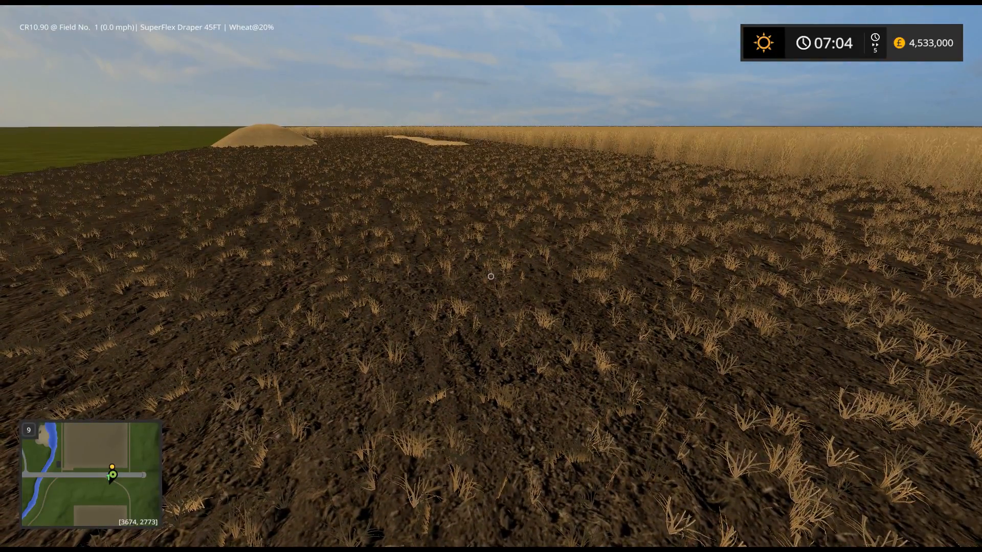
pyautogui.press('w')
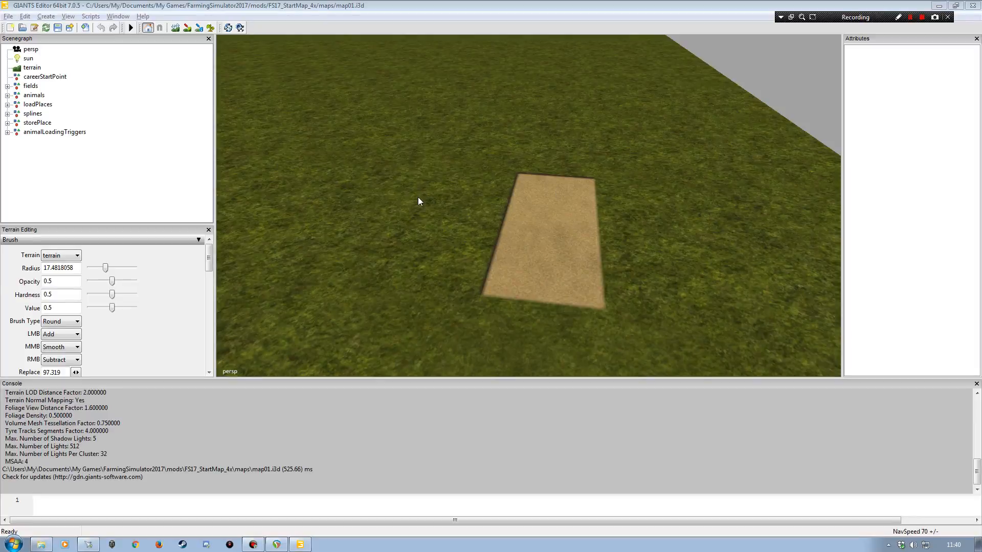
# Switch to GIANTS Editor and examine the sandy field and its crop foliage up close and from several sides.
pyautogui.keyDown('alt'); pyautogui.moveTo(624, 213); pyautogui.dragTo(581, 213); pyautogui.keyUp('alt')
pyautogui.keyDown('alt'); pyautogui.moveTo(581, 212); pyautogui.dragTo(580, 164, button='right'); pyautogui.keyUp('alt')
pyautogui.keyDown('alt'); pyautogui.moveTo(543, 167); pyautogui.dragTo(596, 235); pyautogui.keyUp('alt')
pyautogui.keyDown('alt'); pyautogui.moveTo(599, 240); pyautogui.dragTo(635, 66, button='right'); pyautogui.keyUp('alt')
pyautogui.keyDown('alt'); pyautogui.moveTo(557, 170); pyautogui.dragTo(583, 223); pyautogui.keyUp('alt')
pyautogui.keyDown('alt'); pyautogui.moveTo(582, 223); pyautogui.dragTo(585, 154, button='right'); pyautogui.keyUp('alt')
pyautogui.keyDown('alt'); pyautogui.moveTo(585, 153); pyautogui.dragTo(622, 241); pyautogui.keyUp('alt')
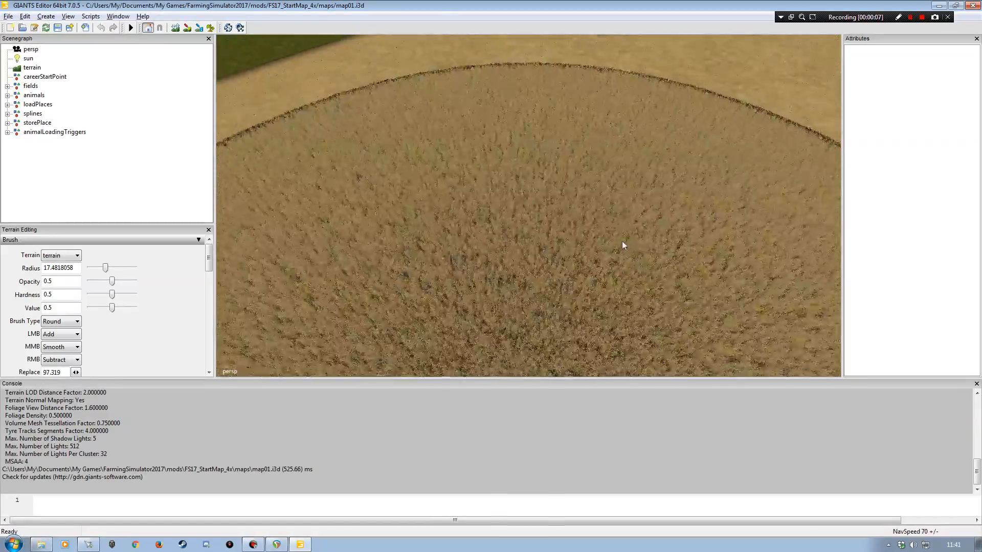
pyautogui.keyDown('alt'); pyautogui.moveTo(622, 241); pyautogui.dragTo(629, 188, button='right'); pyautogui.keyUp('alt')
pyautogui.keyDown('alt'); pyautogui.moveTo(629, 187); pyautogui.dragTo(528, 185); pyautogui.keyUp('alt')
pyautogui.keyDown('alt'); pyautogui.moveTo(528, 185); pyautogui.dragTo(532, 164, button='right'); pyautogui.keyUp('alt')
pyautogui.moveTo(533, 164)
pyautogui.keyDown('alt'); pyautogui.mouseDown()
pyautogui.moveTo(635, 218)
pyautogui.moveTo(526, 164)
pyautogui.mouseUp(); pyautogui.keyUp('alt')
pyautogui.keyDown('alt'); pyautogui.moveTo(526, 164); pyautogui.dragTo(557, 106, button='right'); pyautogui.keyUp('alt')
pyautogui.keyDown('alt'); pyautogui.moveTo(557, 106); pyautogui.dragTo(452, 181); pyautogui.keyUp('alt')
pyautogui.keyDown('alt'); pyautogui.moveTo(452, 180); pyautogui.dragTo(406, 179, button='right'); pyautogui.keyUp('alt')
pyautogui.keyDown('alt'); pyautogui.moveTo(406, 179); pyautogui.dragTo(541, 152); pyautogui.keyUp('alt')
pyautogui.keyDown('alt'); pyautogui.moveTo(542, 151); pyautogui.dragTo(456, 154, button='right'); pyautogui.keyUp('alt')
pyautogui.keyDown('alt'); pyautogui.moveTo(455, 154); pyautogui.dragTo(592, 143); pyautogui.keyUp('alt')
pyautogui.keyDown('alt'); pyautogui.moveTo(592, 143); pyautogui.dragTo(519, 150, button='right'); pyautogui.keyUp('alt')
pyautogui.moveTo(519, 150)
pyautogui.keyDown('alt'); pyautogui.mouseDown()
pyautogui.moveTo(491, 168)
pyautogui.moveTo(503, 157)
pyautogui.mouseUp(); pyautogui.keyUp('alt')
pyautogui.keyDown('alt'); pyautogui.moveTo(503, 156); pyautogui.dragTo(531, 134, button='right'); pyautogui.keyUp('alt')
pyautogui.keyDown('alt'); pyautogui.moveTo(531, 134); pyautogui.dragTo(453, 195); pyautogui.keyUp('alt')
pyautogui.keyDown('alt'); pyautogui.moveTo(454, 195); pyautogui.dragTo(450, 217, button='right'); pyautogui.keyUp('alt')
pyautogui.keyDown('alt'); pyautogui.moveTo(449, 217); pyautogui.dragTo(432, 226); pyautogui.keyUp('alt')
pyautogui.keyDown('alt'); pyautogui.moveTo(430, 225); pyautogui.dragTo(420, 177, button='right'); pyautogui.keyUp('alt')
pyautogui.keyDown('alt'); pyautogui.moveTo(420, 176); pyautogui.dragTo(446, 192); pyautogui.keyUp('alt')
pyautogui.keyDown('alt'); pyautogui.moveTo(446, 190); pyautogui.dragTo(446, 152, button='right'); pyautogui.keyUp('alt')
pyautogui.keyDown('alt'); pyautogui.moveTo(441, 155); pyautogui.dragTo(489, 140); pyautogui.keyUp('alt')
pyautogui.keyDown('alt'); pyautogui.moveTo(490, 140); pyautogui.dragTo(462, 146, button='right'); pyautogui.keyUp('alt')
pyautogui.keyDown('alt'); pyautogui.moveTo(462, 146); pyautogui.dragTo(495, 164); pyautogui.keyUp('alt')
pyautogui.keyDown('alt'); pyautogui.moveTo(497, 210); pyautogui.dragTo(515, 184, button='right'); pyautogui.keyUp('alt')
pyautogui.keyDown('alt'); pyautogui.moveTo(515, 184); pyautogui.dragTo(502, 210); pyautogui.keyUp('alt')
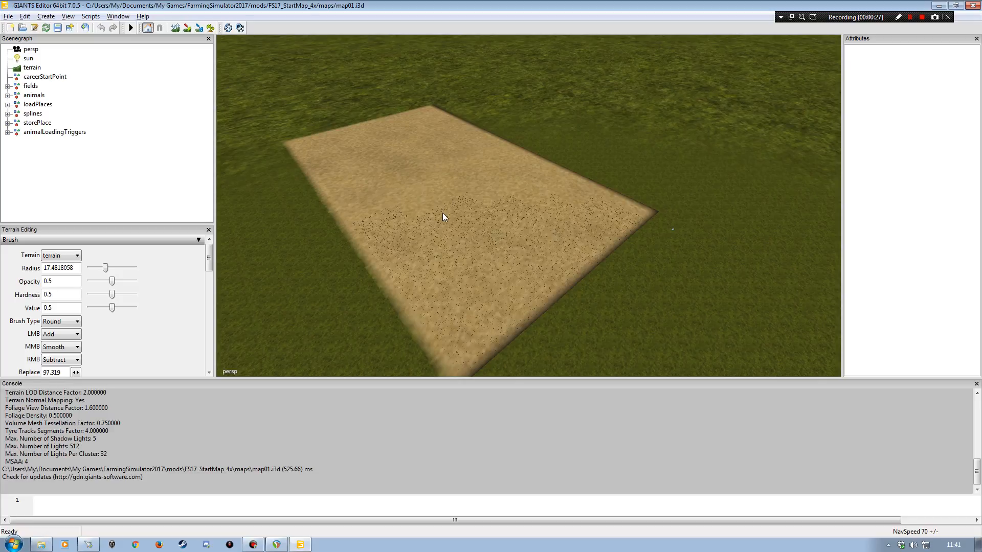
# Examine the ground around the sandy field and the surrounding terrain out to the map edge.
pyautogui.moveTo(435, 217)
pyautogui.keyDown('alt'); pyautogui.mouseDown()
pyautogui.moveTo(485, 227)
pyautogui.moveTo(427, 215)
pyautogui.moveTo(445, 213)
pyautogui.moveTo(423, 229)
pyautogui.mouseUp(); pyautogui.keyUp('alt')
pyautogui.moveTo(398, 272)
pyautogui.keyDown('alt'); pyautogui.mouseDown()
pyautogui.moveTo(376, 279)
pyautogui.moveTo(392, 267)
pyautogui.mouseUp(); pyautogui.keyUp('alt')
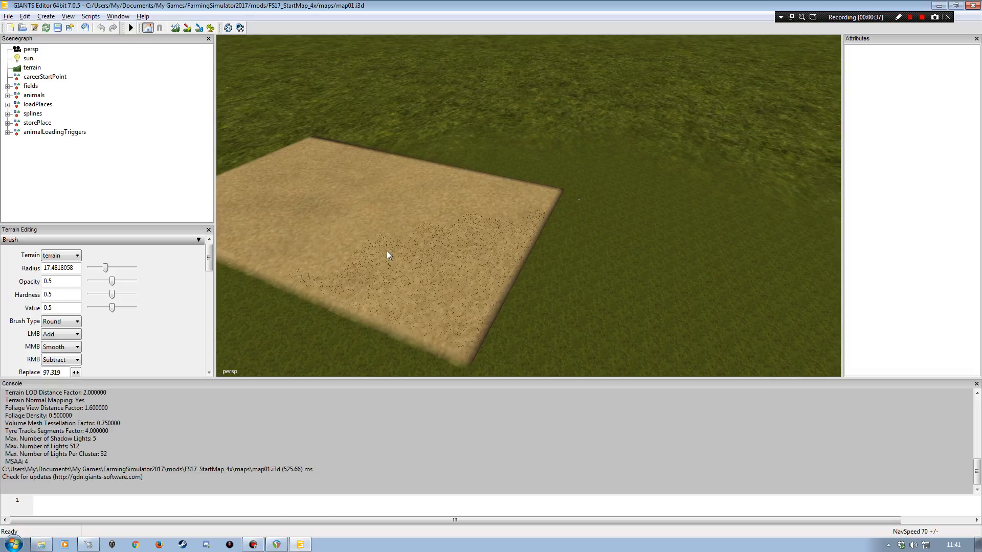
pyautogui.moveTo(386, 251)
pyautogui.keyDown('alt'); pyautogui.mouseDown()
pyautogui.moveTo(437, 253)
pyautogui.moveTo(441, 235)
pyautogui.mouseUp(); pyautogui.keyUp('alt')
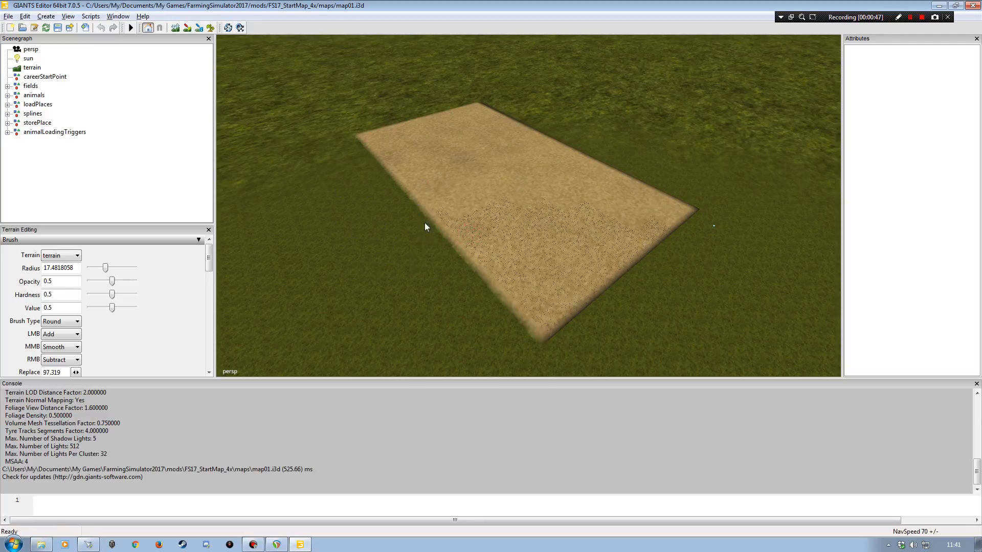
pyautogui.keyDown('alt'); pyautogui.moveTo(379, 249); pyautogui.dragTo(539, 196); pyautogui.keyUp('alt')
pyautogui.keyDown('alt'); pyautogui.moveTo(539, 196); pyautogui.dragTo(391, 197, button='right'); pyautogui.keyUp('alt')
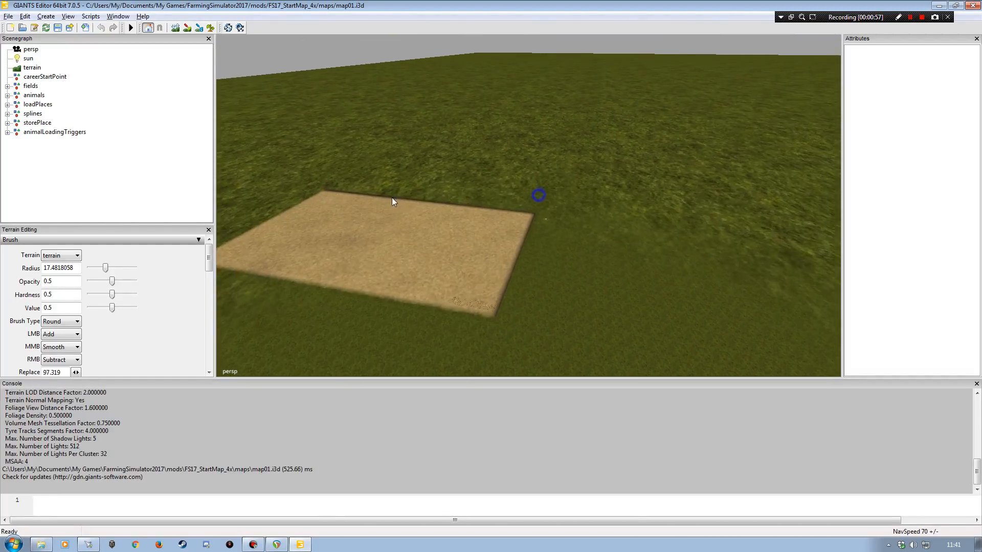
pyautogui.keyDown('alt'); pyautogui.moveTo(530, 224); pyautogui.dragTo(376, 225, button='right'); pyautogui.keyUp('alt')
pyautogui.keyDown('alt'); pyautogui.moveTo(547, 222); pyautogui.dragTo(595, 219, button='middle'); pyautogui.keyUp('alt')
pyautogui.keyDown('alt'); pyautogui.moveTo(555, 206); pyautogui.dragTo(558, 189, button='right'); pyautogui.keyUp('alt')
pyautogui.moveTo(559, 189)
pyautogui.keyDown('alt'); pyautogui.mouseDown()
pyautogui.moveTo(531, 198)
pyautogui.moveTo(557, 193)
pyautogui.mouseUp(); pyautogui.keyUp('alt')
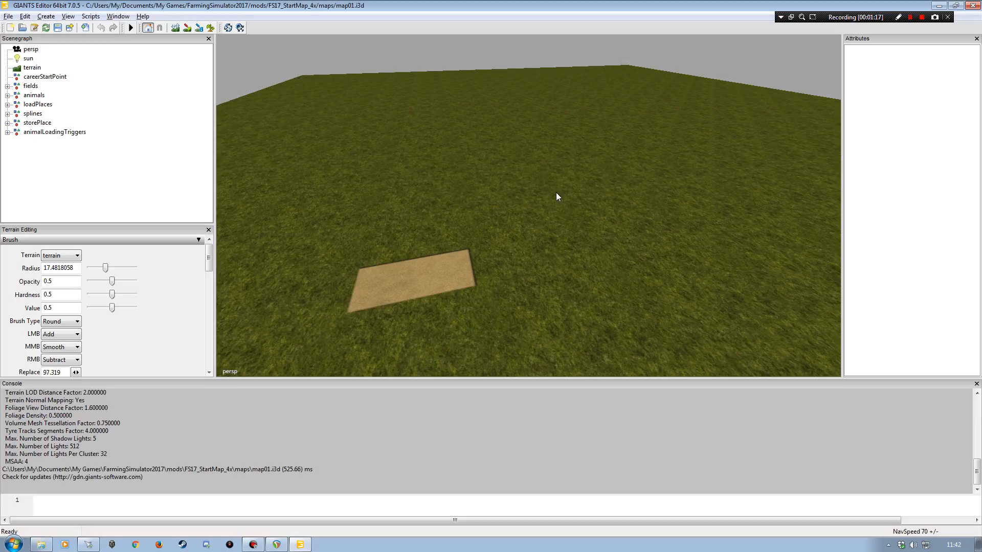
pyautogui.keyDown('alt'); pyautogui.moveTo(536, 195); pyautogui.dragTo(558, 188); pyautogui.keyUp('alt')
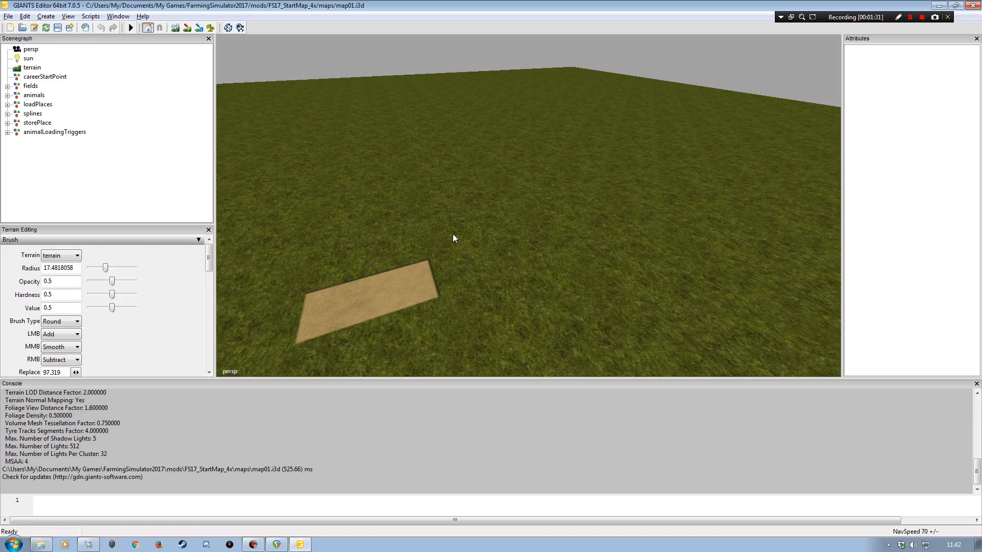
pyautogui.keyDown('alt'); pyautogui.moveTo(481, 242); pyautogui.dragTo(466, 224); pyautogui.keyUp('alt')
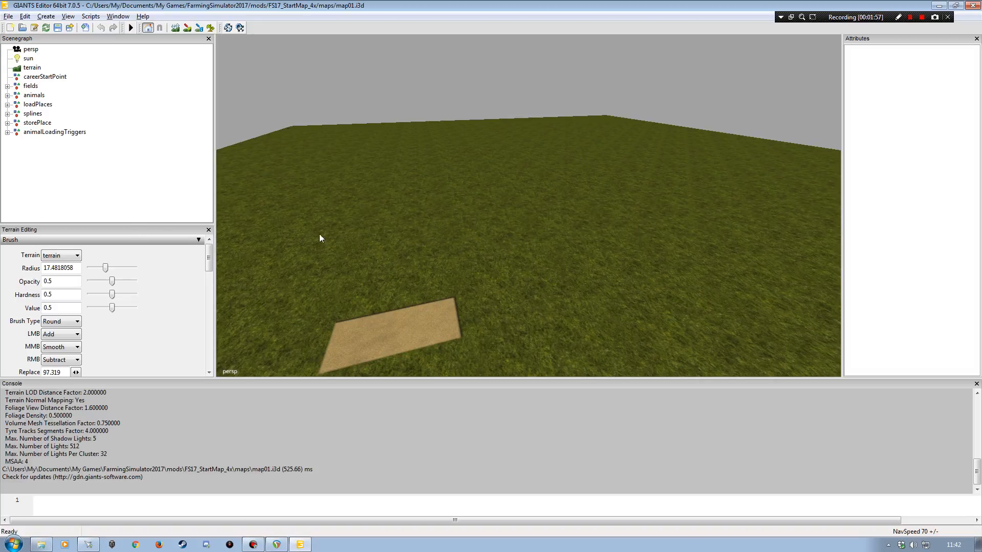
# Set the info layer for terrain painting to tipCol.
pyautogui.click(118, 15)
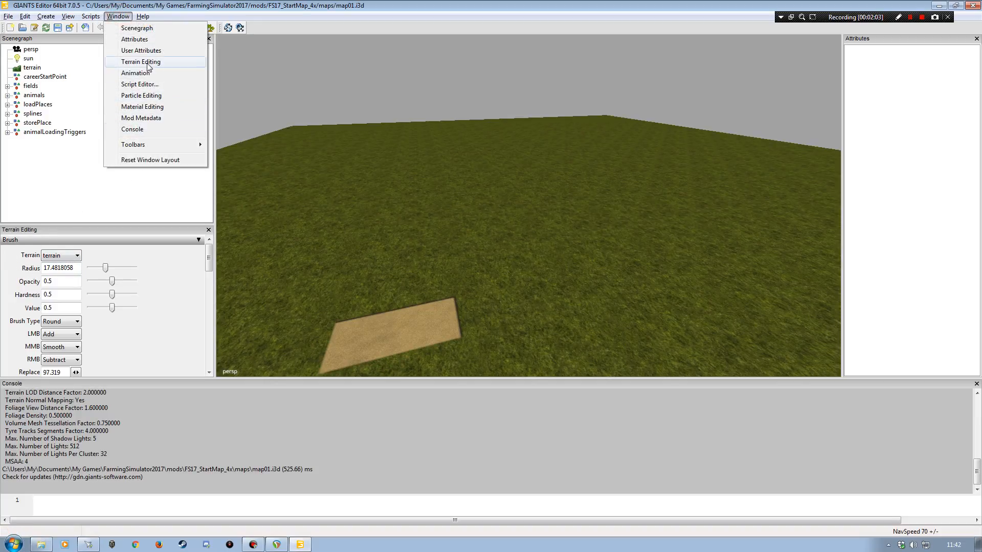
pyautogui.click(116, 19)
pyautogui.moveTo(209, 260); pyautogui.dragTo(208, 330)
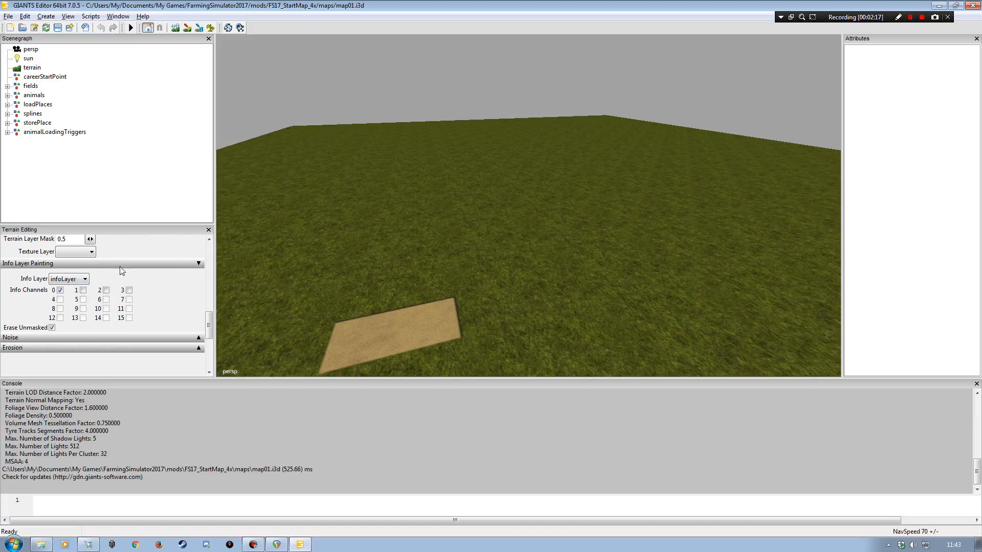
pyautogui.click(71, 280)
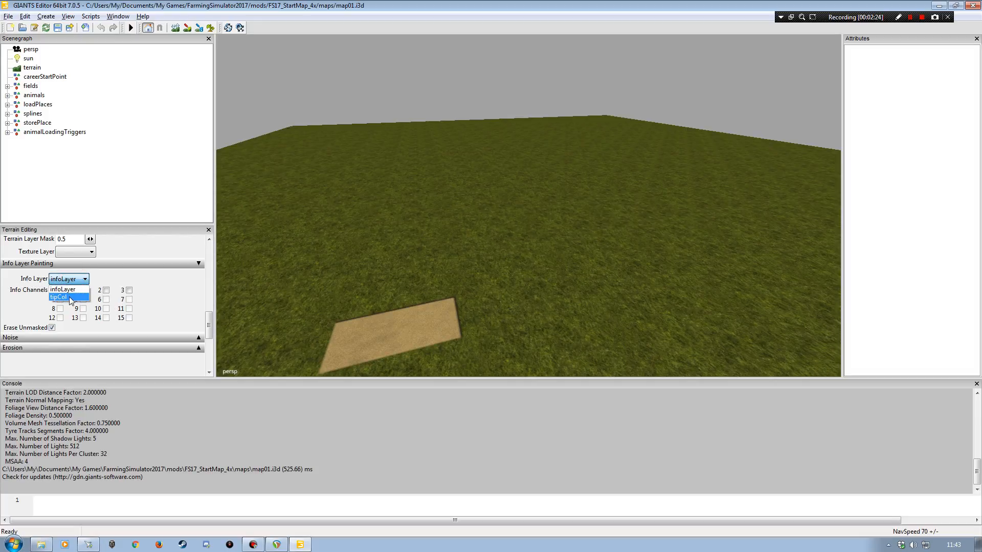
pyautogui.click(74, 297)
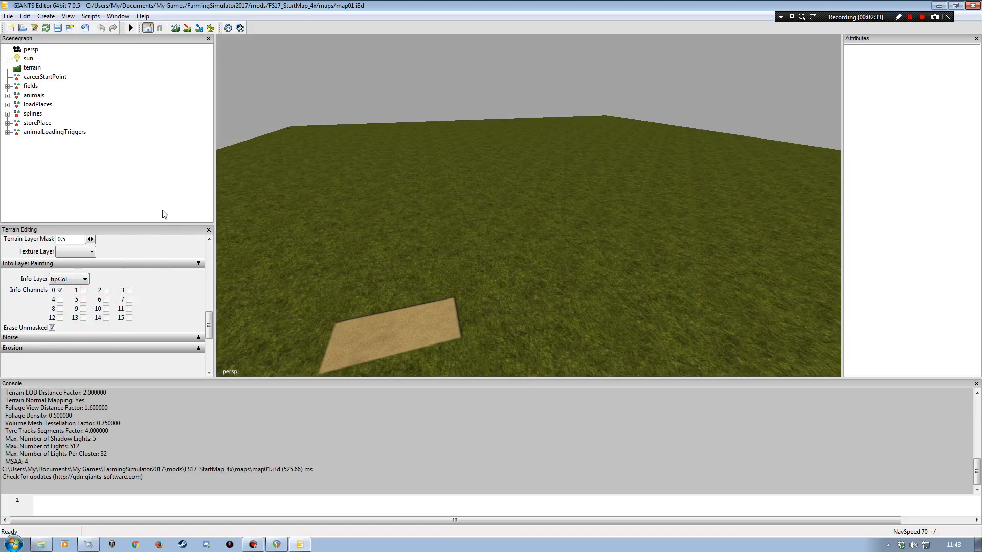
# Activate info layer painting and view the painted tipCol areas across the field and the rest of the map.
pyautogui.click(199, 28)
pyautogui.scroll(3, 422, 251)
pyautogui.scroll(-10, 511, 251)
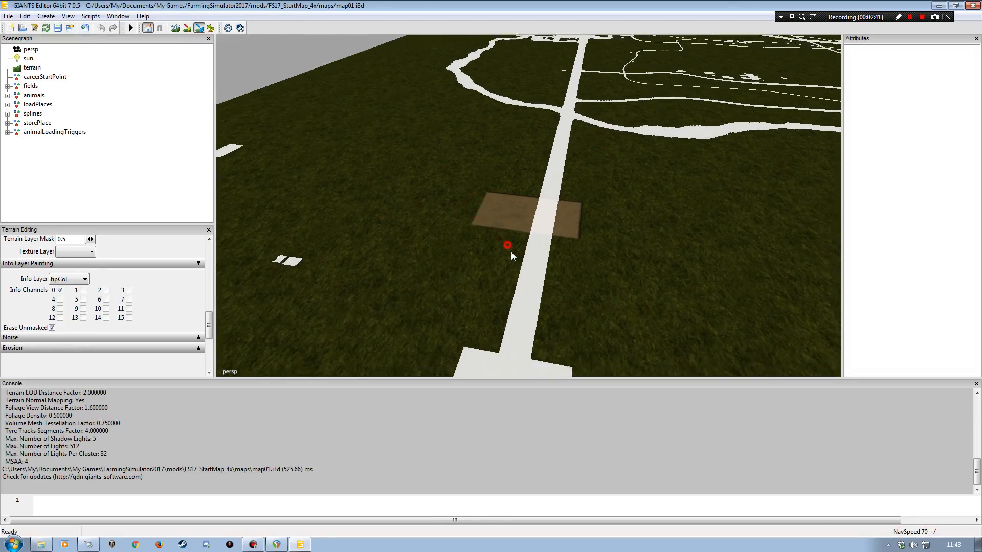
pyautogui.scroll(10, 541, 275)
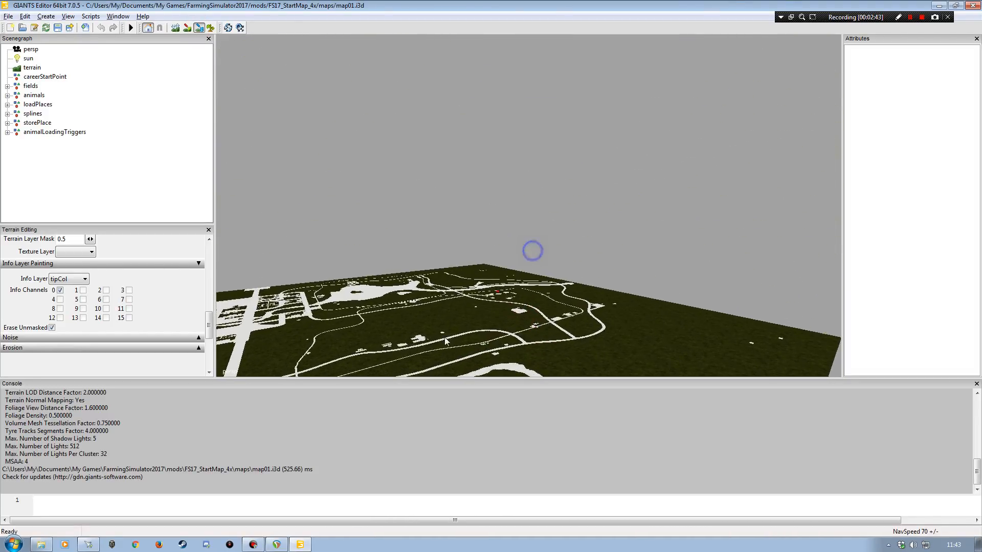
# Examine the painted tipCol areas over the entire map from above, out to the map edges.
pyautogui.scroll(-6, 457, 281)
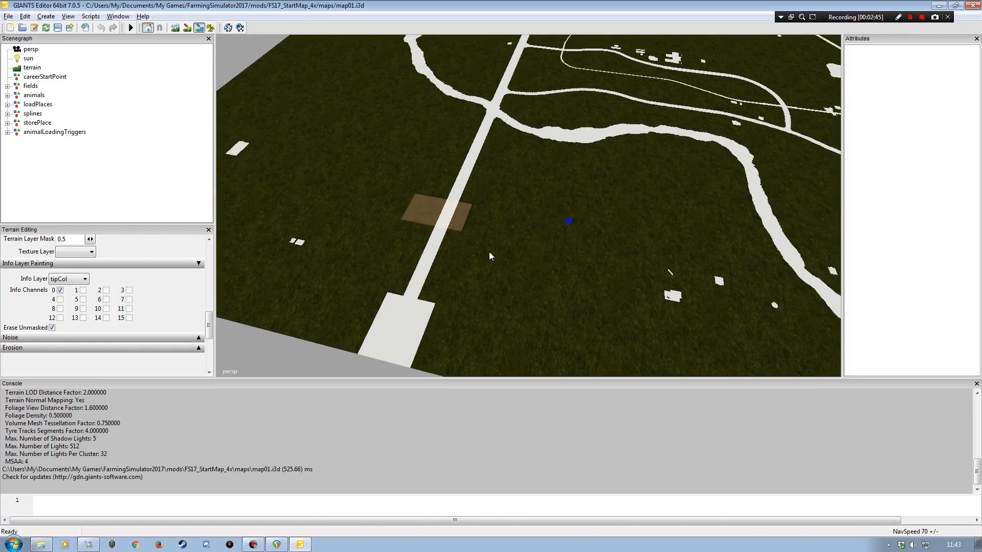
pyautogui.scroll(-6, 498, 210)
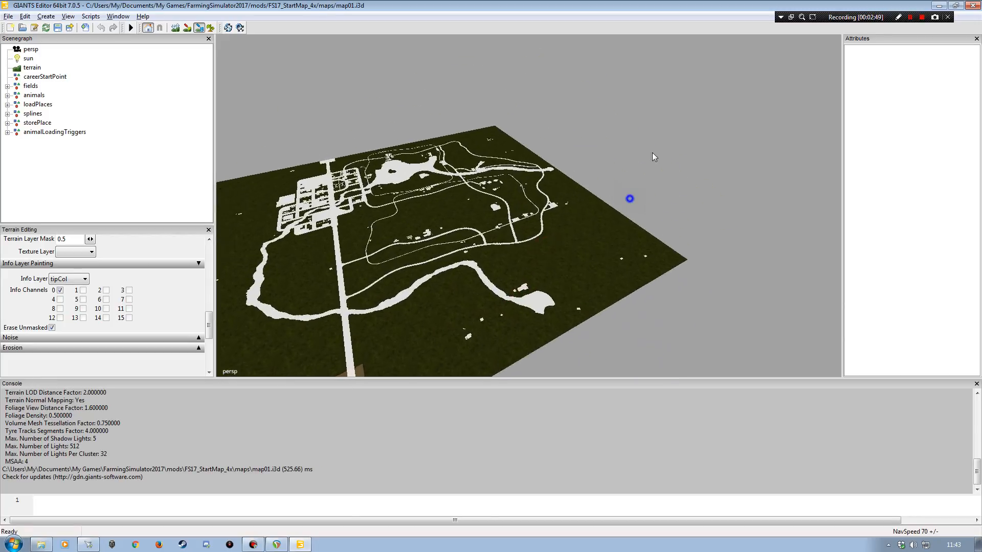
pyautogui.scroll(5, 530, 247)
pyautogui.keyDown('alt'); pyautogui.moveTo(530, 247); pyautogui.dragTo(579, 255); pyautogui.keyUp('alt')
pyautogui.keyDown('alt'); pyautogui.moveTo(578, 254); pyautogui.dragTo(473, 241, button='right'); pyautogui.keyUp('alt')
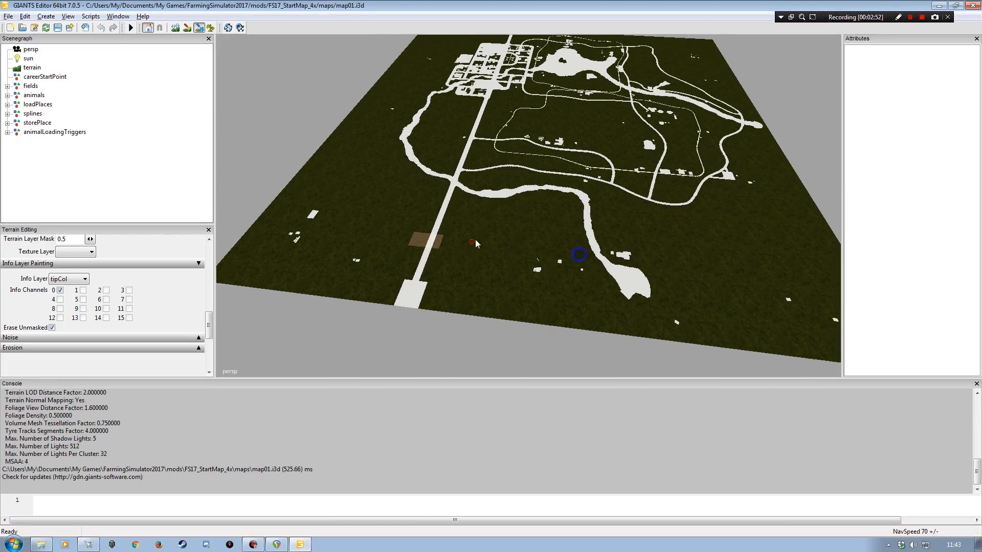
pyautogui.keyDown('alt'); pyautogui.moveTo(483, 236); pyautogui.dragTo(498, 235); pyautogui.keyUp('alt')
pyautogui.scroll(-2, 505, 229)
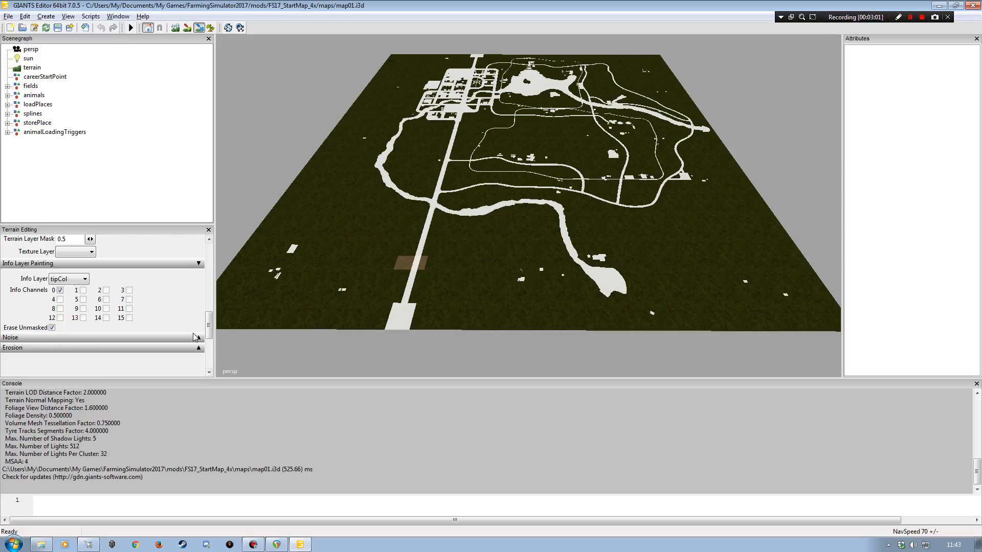
# Set the terrain brush to the Square type with a radius of 1000.
pyautogui.moveTo(209, 325); pyautogui.dragTo(209, 249)
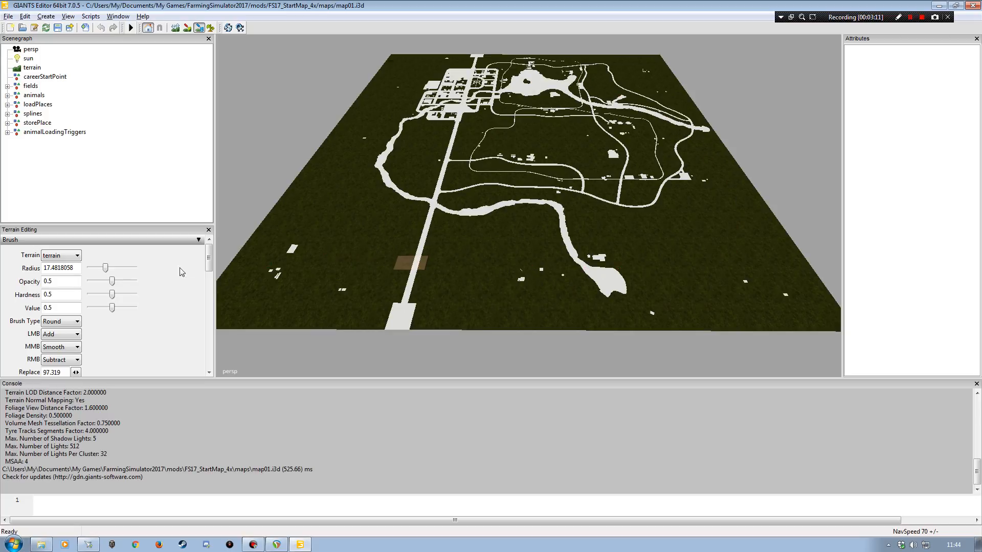
pyautogui.moveTo(105, 271); pyautogui.dragTo(144, 272)
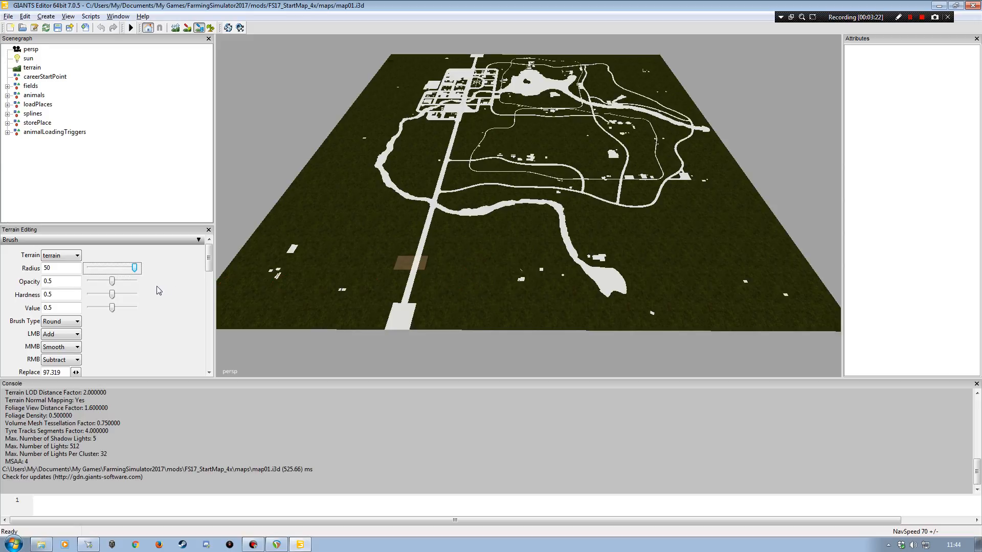
pyautogui.click(70, 323)
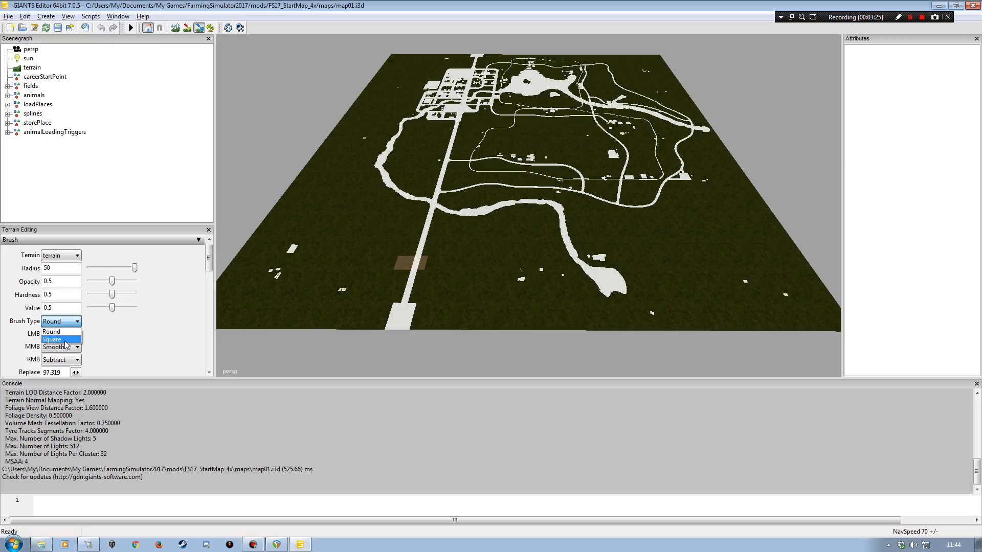
pyautogui.click(63, 340)
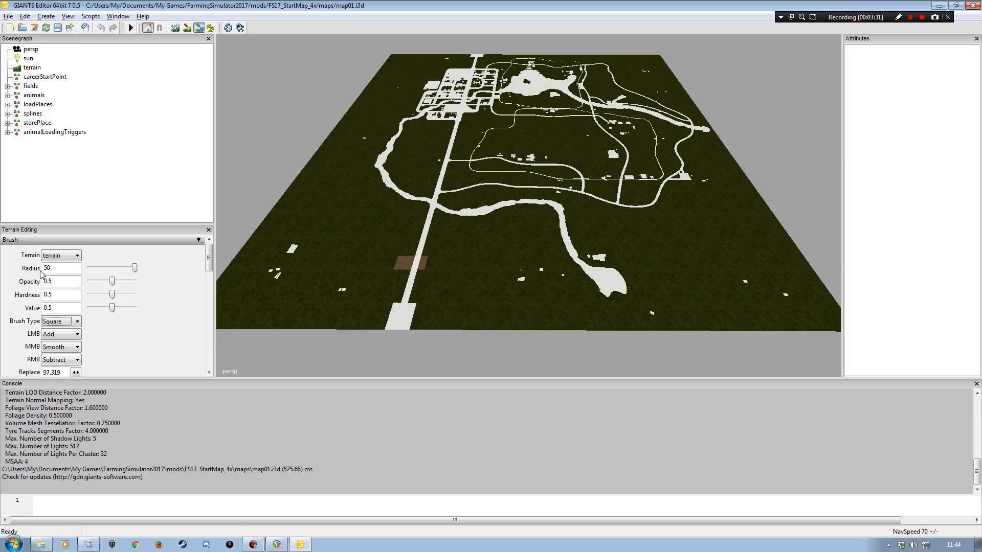
pyautogui.doubleClick(64, 269)
pyautogui.press('Tab')
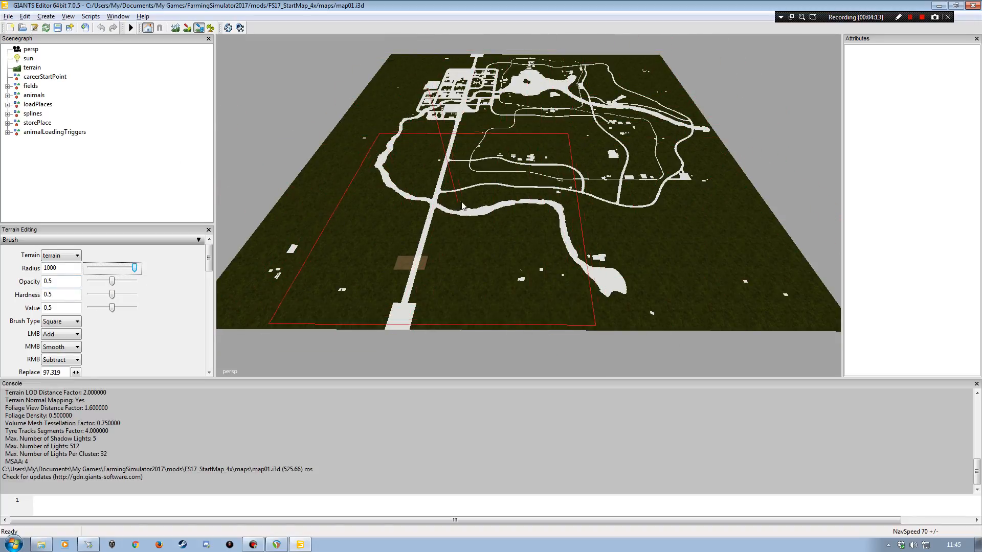
pyautogui.click(53, 266)
pyautogui.write('0')
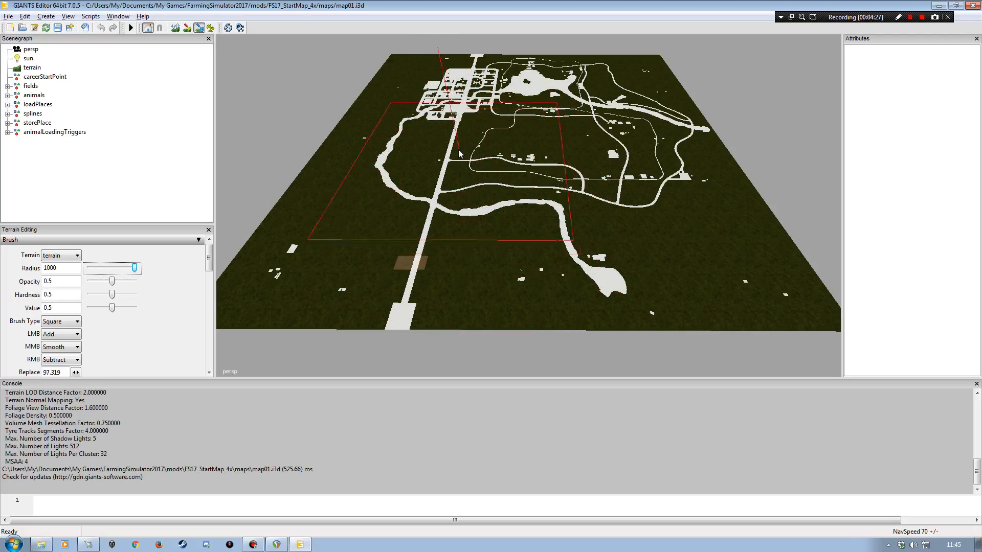
# Erase all painted tipCol areas across the whole map, including the roads, river, town and small scattered patches.
pyautogui.click(447, 83)
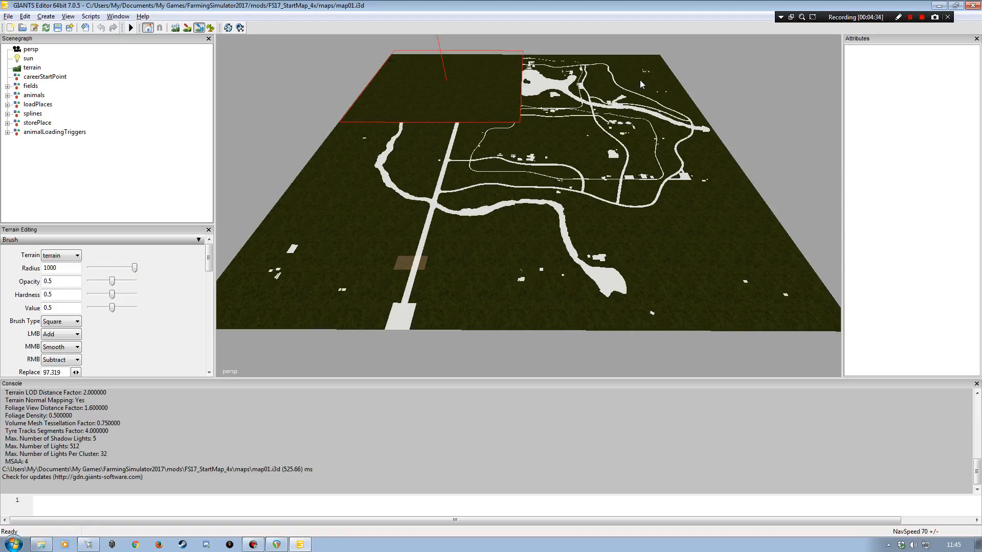
pyautogui.moveTo(638, 84); pyautogui.dragTo(653, 84)
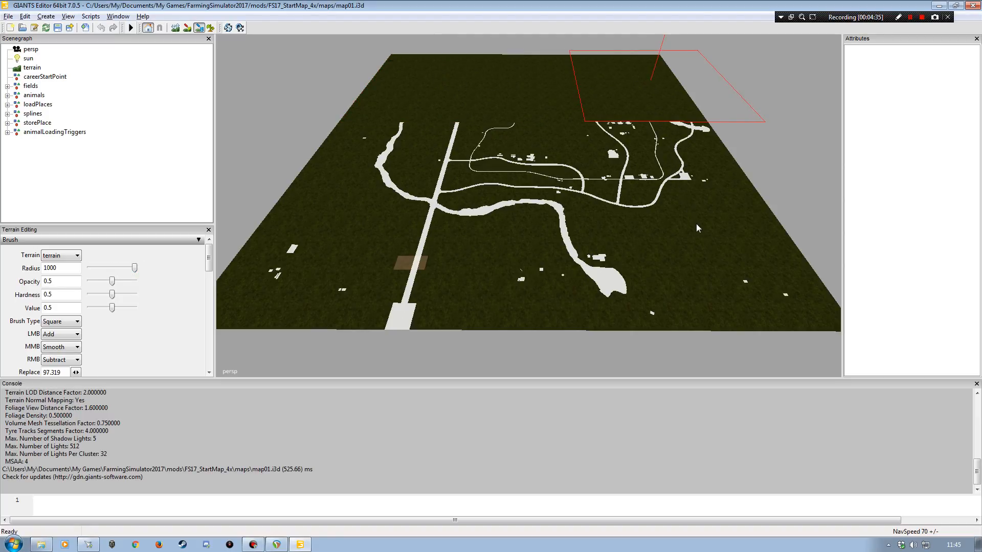
pyautogui.moveTo(715, 274); pyautogui.dragTo(720, 296)
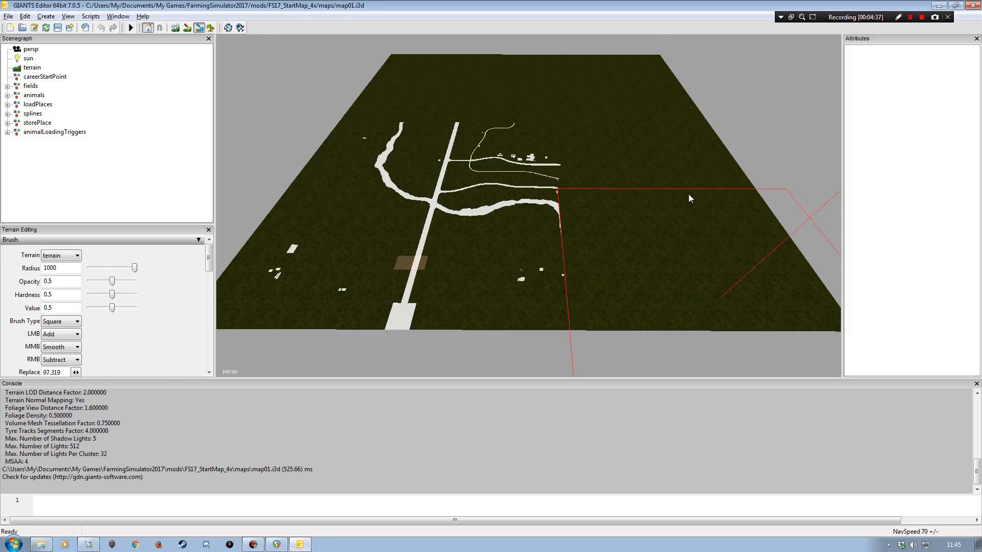
pyautogui.moveTo(651, 210); pyautogui.dragTo(623, 225)
pyautogui.moveTo(523, 228); pyautogui.dragTo(464, 228)
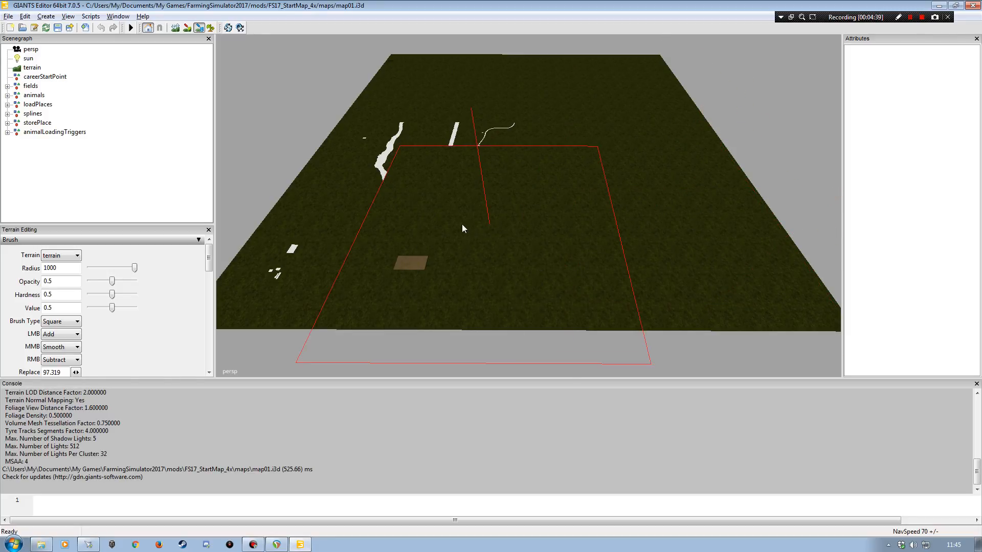
pyautogui.moveTo(373, 228); pyautogui.dragTo(356, 228)
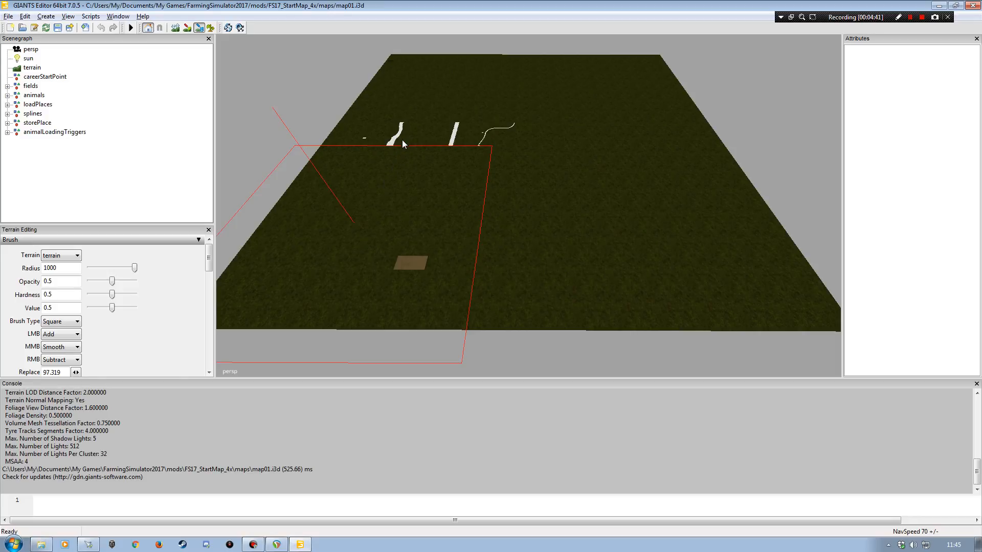
pyautogui.moveTo(403, 144); pyautogui.dragTo(403, 131)
pyautogui.moveTo(521, 134)
pyautogui.mouseDown()
pyautogui.moveTo(530, 133)
pyautogui.moveTo(530, 168)
pyautogui.mouseUp()
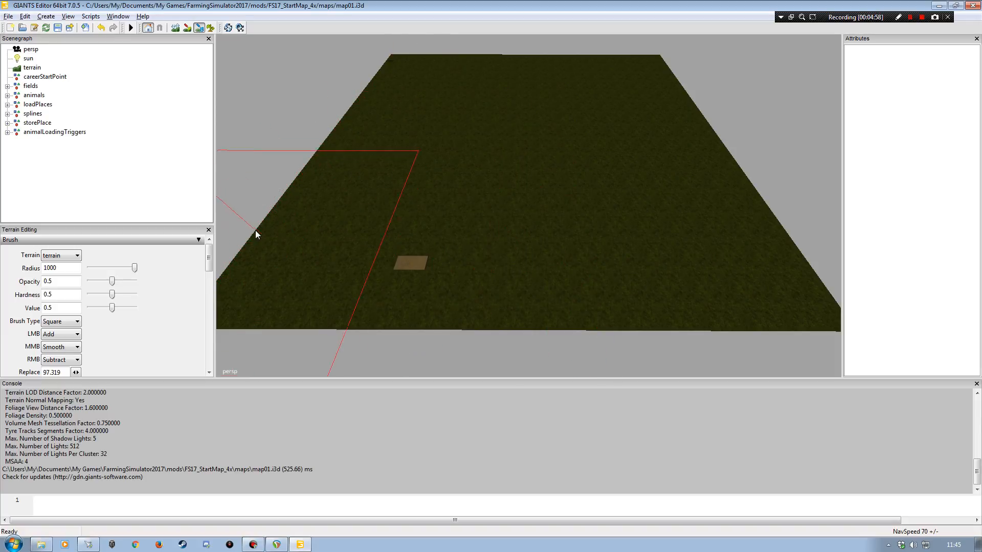
# Reduce the square brush's radius to about 8.12.
pyautogui.doubleClick(59, 268)
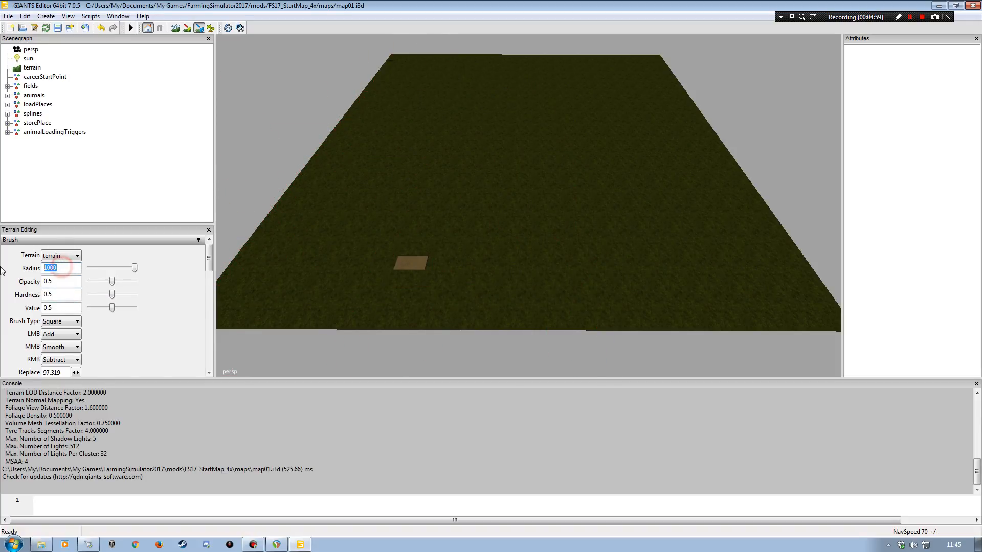
pyautogui.write('1')
pyautogui.press('Tab')
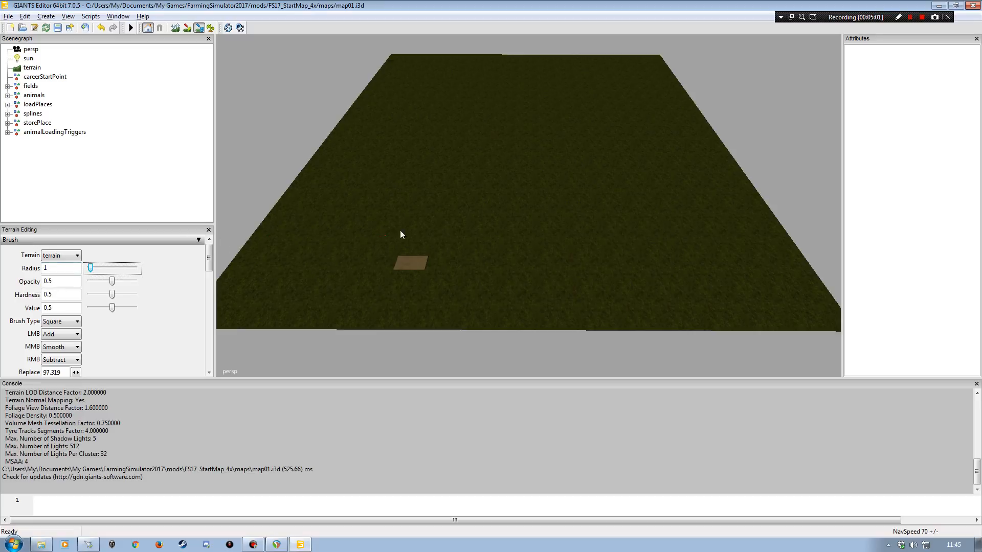
pyautogui.moveTo(90, 267); pyautogui.dragTo(97, 268)
# Paint a small, roughly square tipCol test patch on the open terrain and erase it again.
pyautogui.keyDown('alt'); pyautogui.moveTo(552, 267); pyautogui.dragTo(551, 279); pyautogui.keyUp('alt')
pyautogui.keyDown('alt'); pyautogui.moveTo(535, 278); pyautogui.dragTo(538, 134, button='right'); pyautogui.keyUp('alt')
pyautogui.keyDown('alt'); pyautogui.moveTo(351, 276); pyautogui.dragTo(399, 153, button='right'); pyautogui.keyUp('alt')
pyautogui.keyDown('alt'); pyautogui.moveTo(408, 340); pyautogui.dragTo(553, 110, button='right'); pyautogui.keyUp('alt')
pyautogui.moveTo(506, 247)
pyautogui.keyDown('alt'); pyautogui.mouseDown()
pyautogui.moveTo(422, 239)
pyautogui.moveTo(426, 220)
pyautogui.mouseUp(); pyautogui.keyUp('alt')
pyautogui.keyDown('alt'); pyautogui.moveTo(467, 217); pyautogui.dragTo(560, 188, button='right'); pyautogui.keyUp('alt')
pyautogui.keyDown('alt'); pyautogui.moveTo(469, 287); pyautogui.dragTo(514, 134, button='right'); pyautogui.keyUp('alt')
pyautogui.moveTo(468, 284)
pyautogui.keyDown('alt'); pyautogui.mouseDown(button='right')
pyautogui.moveTo(487, 268)
pyautogui.moveTo(481, 244)
pyautogui.mouseUp(button='right'); pyautogui.keyUp('alt')
pyautogui.moveTo(480, 244)
pyautogui.keyDown('alt'); pyautogui.mouseDown()
pyautogui.moveTo(428, 243)
pyautogui.moveTo(480, 231)
pyautogui.mouseUp(); pyautogui.keyUp('alt')
pyautogui.keyDown('alt'); pyautogui.moveTo(480, 231); pyautogui.dragTo(554, 163, button='right'); pyautogui.keyUp('alt')
pyautogui.keyDown('alt'); pyautogui.moveTo(576, 256); pyautogui.dragTo(596, 184, button='right'); pyautogui.keyUp('alt')
pyautogui.moveTo(597, 184)
pyautogui.keyDown('alt'); pyautogui.mouseDown()
pyautogui.moveTo(473, 189)
pyautogui.moveTo(526, 164)
pyautogui.mouseUp(); pyautogui.keyUp('alt')
pyautogui.keyDown('alt'); pyautogui.moveTo(527, 165); pyautogui.dragTo(406, 223, button='right'); pyautogui.keyUp('alt')
pyautogui.keyDown('alt'); pyautogui.moveTo(406, 223); pyautogui.dragTo(550, 254); pyautogui.keyUp('alt')
pyautogui.keyDown('alt'); pyautogui.moveTo(551, 254); pyautogui.dragTo(589, 230, button='right'); pyautogui.keyUp('alt')
pyautogui.keyDown('alt'); pyautogui.moveTo(589, 230); pyautogui.dragTo(587, 188); pyautogui.keyUp('alt')
pyautogui.keyDown('alt'); pyautogui.moveTo(588, 188); pyautogui.dragTo(589, 143, button='right'); pyautogui.keyUp('alt')
pyautogui.keyDown('alt'); pyautogui.moveTo(558, 210); pyautogui.dragTo(566, 127, button='right'); pyautogui.keyUp('alt')
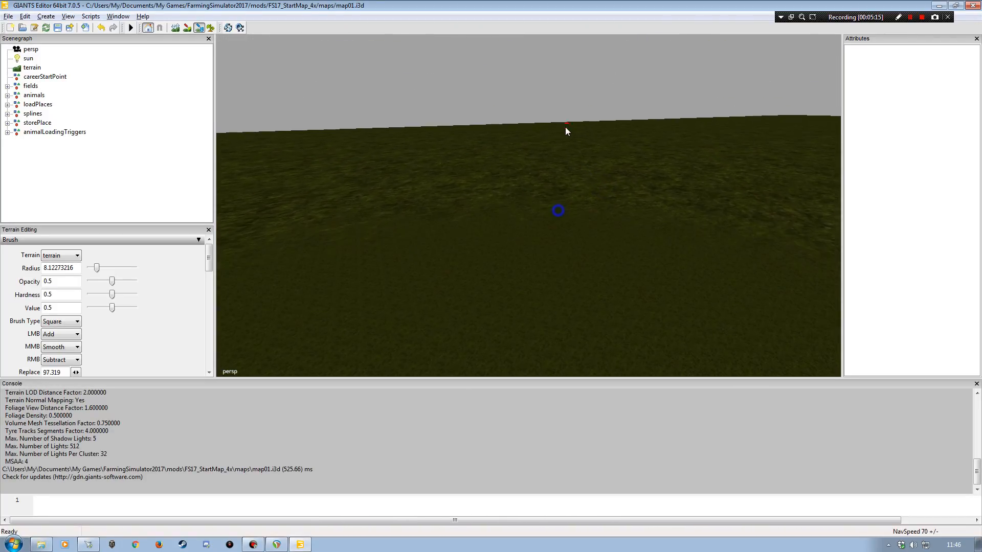
pyautogui.keyDown('alt'); pyautogui.moveTo(493, 184); pyautogui.dragTo(606, 229); pyautogui.keyUp('alt')
pyautogui.keyDown('alt'); pyautogui.moveTo(434, 239); pyautogui.dragTo(358, 203); pyautogui.keyUp('alt')
pyautogui.moveTo(358, 203)
pyautogui.keyDown('alt'); pyautogui.mouseDown(button='right')
pyautogui.moveTo(423, 99)
pyautogui.moveTo(491, 199)
pyautogui.mouseUp(button='right'); pyautogui.keyUp('alt')
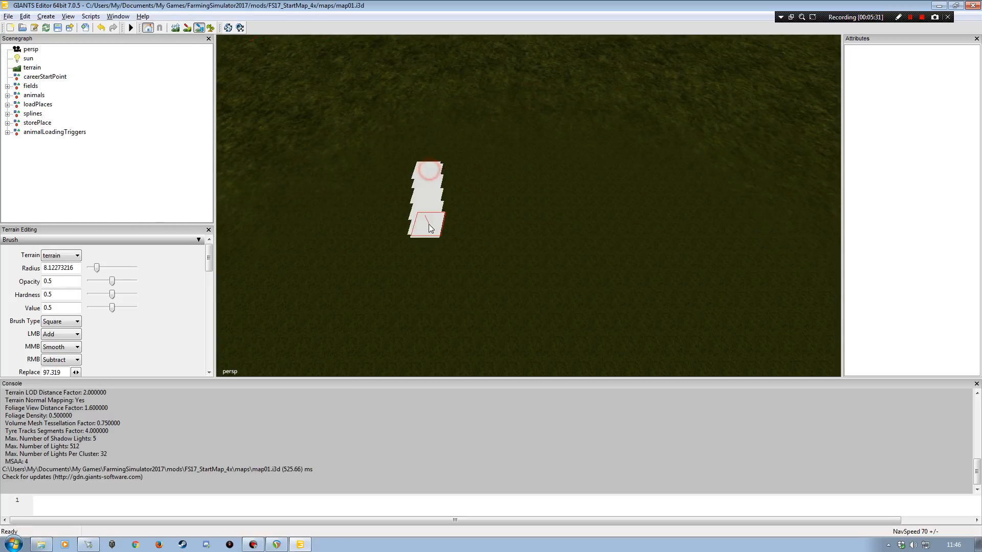
pyautogui.moveTo(428, 224)
pyautogui.mouseDown()
pyautogui.moveTo(491, 224)
pyautogui.moveTo(502, 179)
pyautogui.moveTo(441, 170)
pyautogui.moveTo(490, 168)
pyautogui.moveTo(500, 186)
pyautogui.moveTo(456, 191)
pyautogui.mouseUp()
pyautogui.scroll(5, 438, 224)
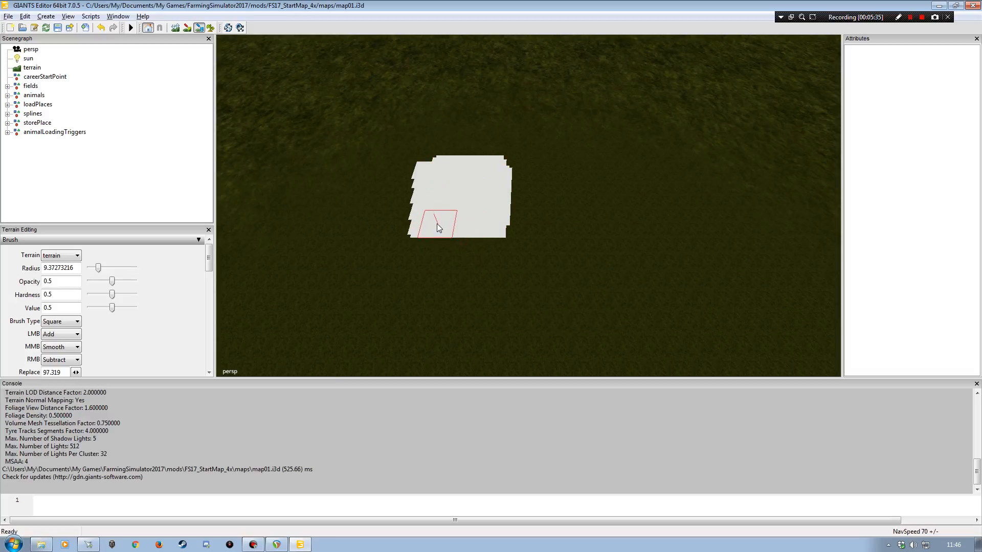
pyautogui.moveTo(424, 233)
pyautogui.mouseDown(button='right')
pyautogui.moveTo(460, 246)
pyautogui.moveTo(511, 230)
pyautogui.moveTo(503, 159)
pyautogui.moveTo(464, 158)
pyautogui.moveTo(468, 210)
pyautogui.moveTo(481, 196)
pyautogui.mouseUp(button='right')
# Examine the terrain around the sandy field and out to the map edges for any remaining tipCol paint.
pyautogui.moveTo(480, 195)
pyautogui.keyDown('alt'); pyautogui.mouseDown()
pyautogui.moveTo(469, 155)
pyautogui.moveTo(491, 134)
pyautogui.mouseUp(); pyautogui.keyUp('alt')
pyautogui.keyDown('alt'); pyautogui.moveTo(491, 134); pyautogui.dragTo(695, 215, button='right'); pyautogui.keyUp('alt')
pyautogui.keyDown('alt'); pyautogui.moveTo(471, 229); pyautogui.dragTo(652, 227); pyautogui.keyUp('alt')
pyautogui.keyDown('alt'); pyautogui.moveTo(652, 226); pyautogui.dragTo(596, 141, button='right'); pyautogui.keyUp('alt')
pyautogui.keyDown('alt'); pyautogui.moveTo(561, 210); pyautogui.dragTo(507, 226, button='right'); pyautogui.keyUp('alt')
pyautogui.keyDown('alt'); pyautogui.moveTo(515, 229); pyautogui.dragTo(632, 199); pyautogui.keyUp('alt')
pyautogui.keyDown('alt'); pyautogui.moveTo(523, 309); pyautogui.dragTo(585, 158, button='right'); pyautogui.keyUp('alt')
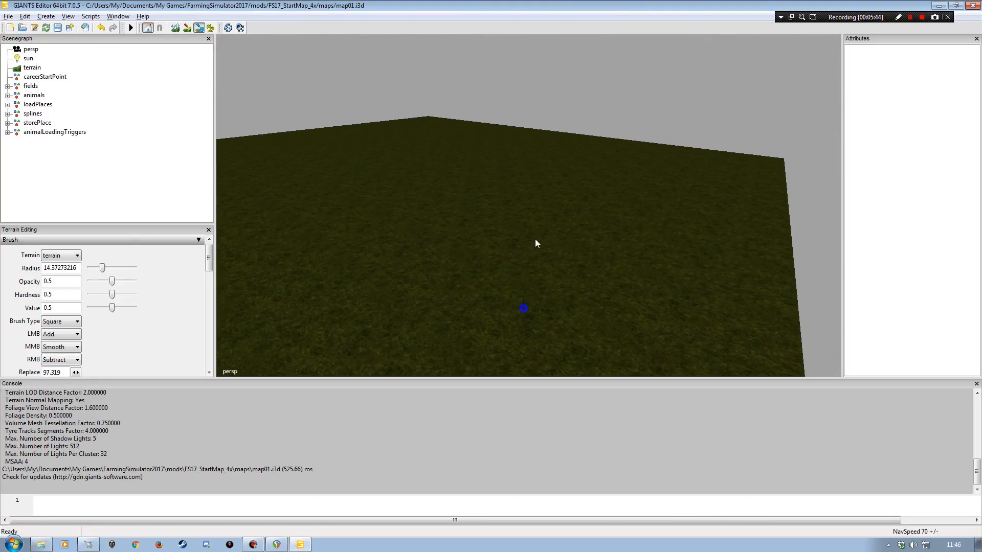
pyautogui.keyDown('alt'); pyautogui.moveTo(537, 200); pyautogui.dragTo(556, 186); pyautogui.keyUp('alt')
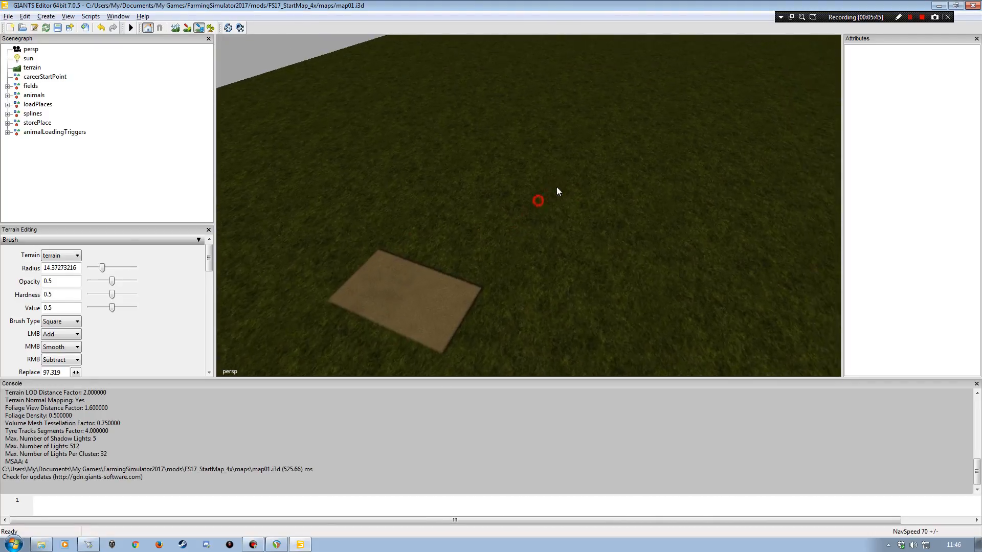
pyautogui.keyDown('alt'); pyautogui.moveTo(623, 162); pyautogui.dragTo(446, 287, button='right'); pyautogui.keyUp('alt')
pyautogui.keyDown('alt'); pyautogui.moveTo(642, 259); pyautogui.dragTo(506, 329, button='right'); pyautogui.keyUp('alt')
pyautogui.keyDown('alt'); pyautogui.moveTo(609, 274); pyautogui.dragTo(523, 309, button='right'); pyautogui.keyUp('alt')
pyautogui.keyDown('alt'); pyautogui.moveTo(588, 261); pyautogui.dragTo(620, 263); pyautogui.keyUp('alt')
pyautogui.keyDown('alt'); pyautogui.moveTo(615, 254); pyautogui.dragTo(514, 264, button='right'); pyautogui.keyUp('alt')
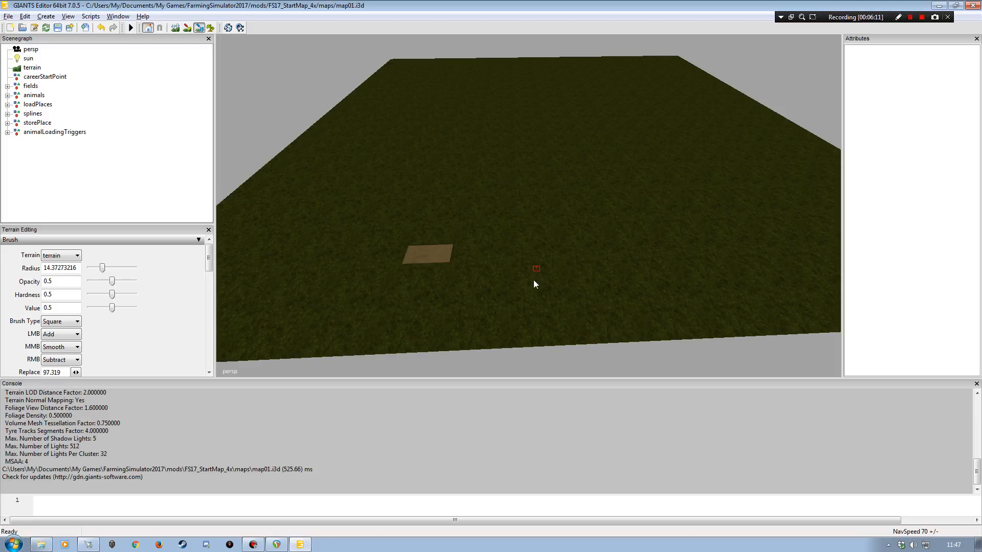
pyautogui.scroll(1, 554, 268)
pyautogui.scroll(2, 554, 268)
# Switch to Windows Explorer, look up tipColInfoLayer.grle in the map01 folder and close the window.
pyautogui.click(40, 545)
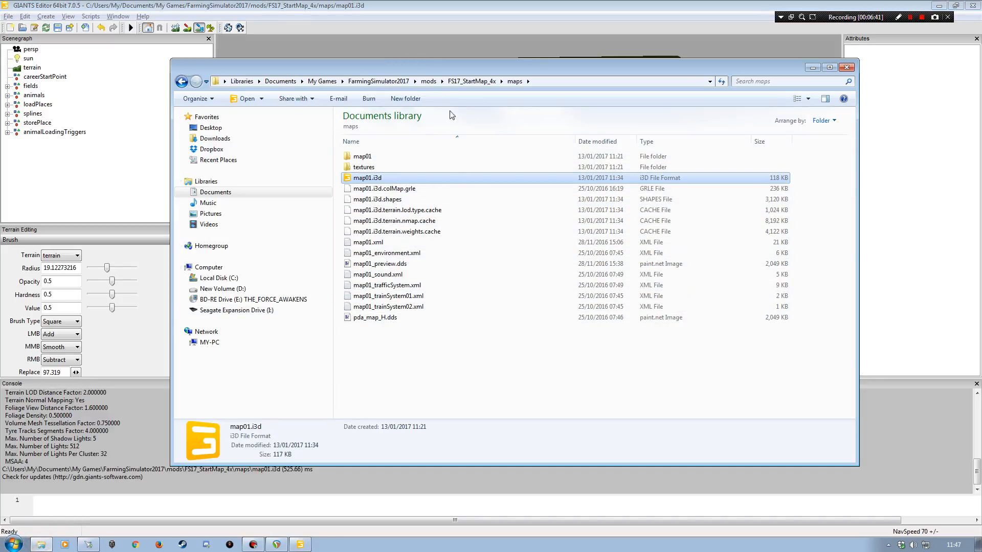
pyautogui.doubleClick(362, 157)
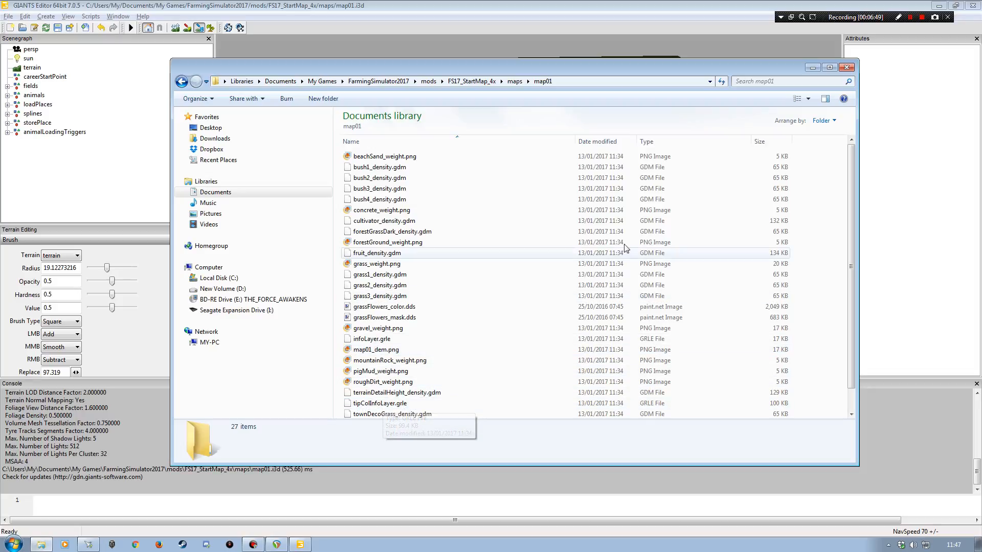
pyautogui.click(847, 67)
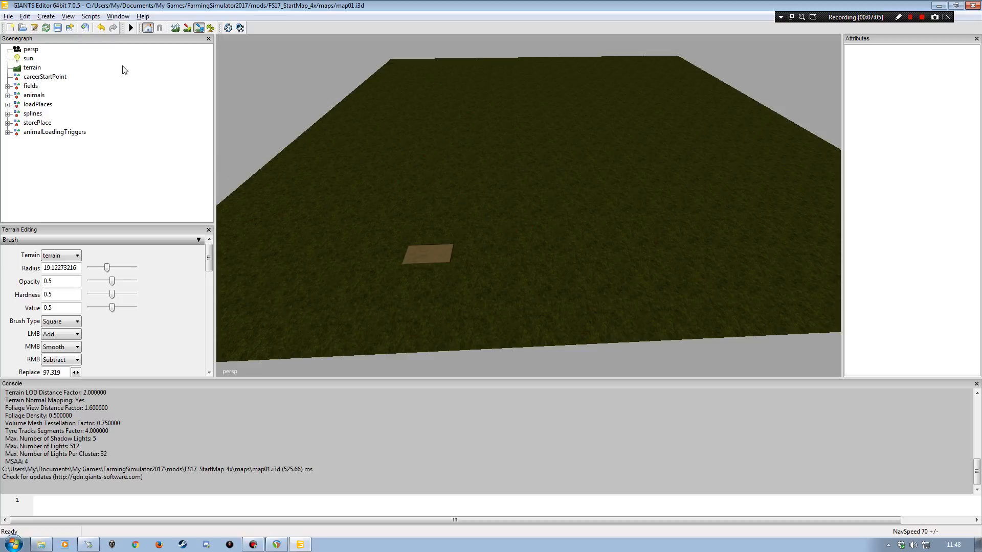
# Run the FS17 map script Create Ground Collision Map and save the map file.
pyautogui.click(90, 17)
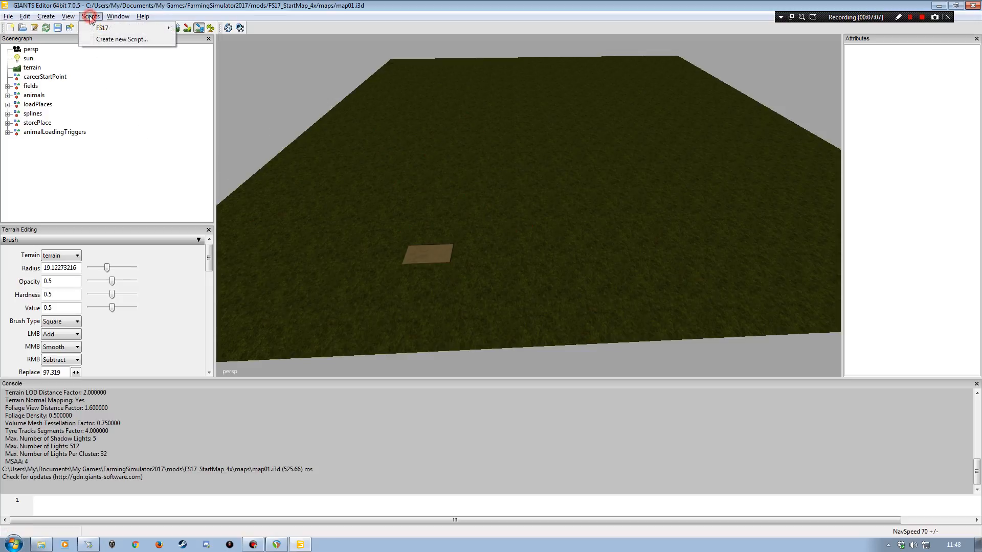
pyautogui.moveTo(107, 29)
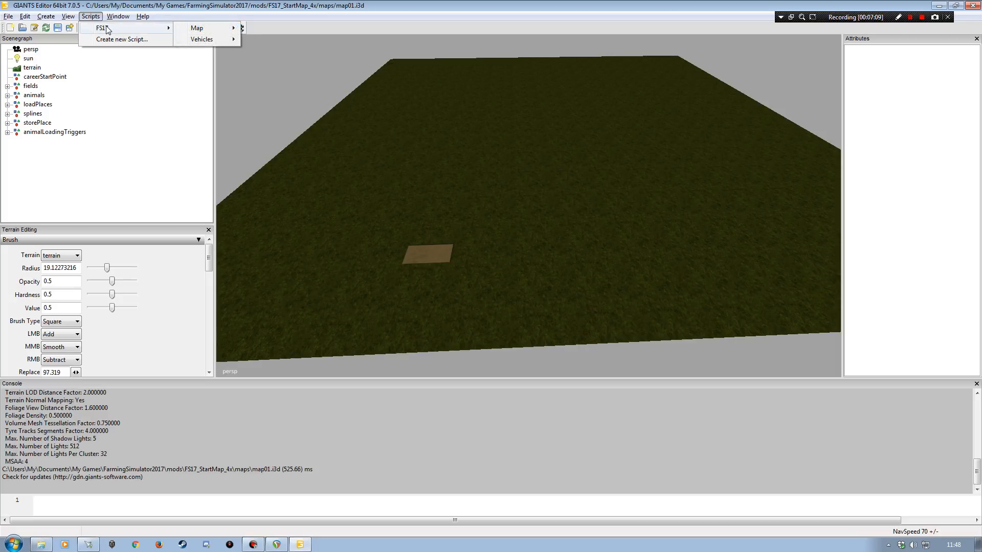
pyautogui.moveTo(218, 29)
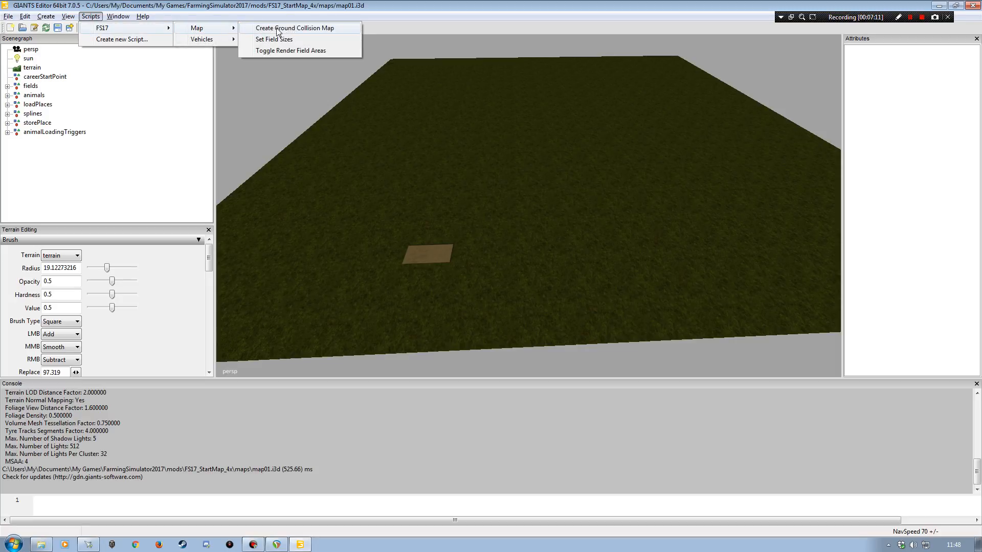
pyautogui.click(308, 30)
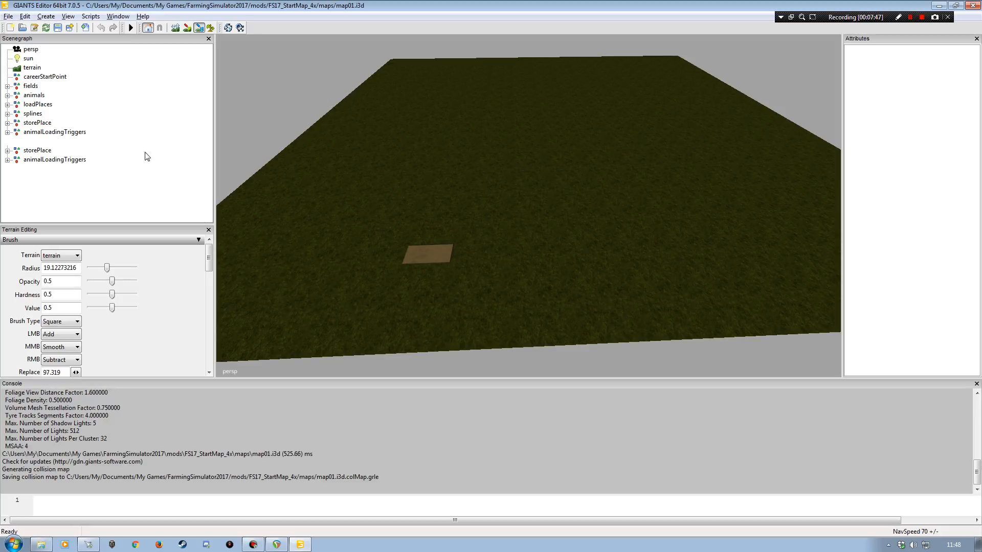
pyautogui.click(58, 29)
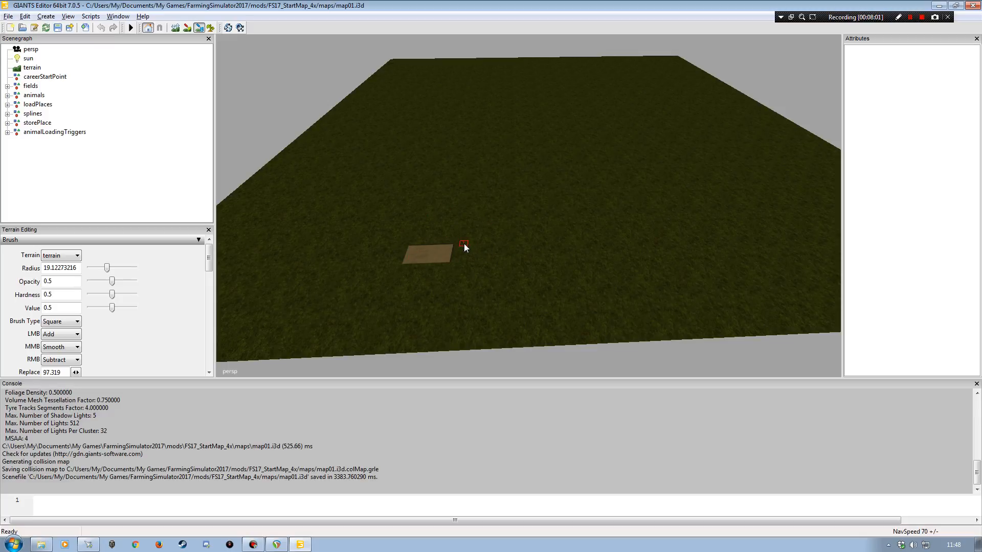
# Switch to Windows Explorer and check the modification times of the saved files in the map01 folder.
pyautogui.click(41, 545)
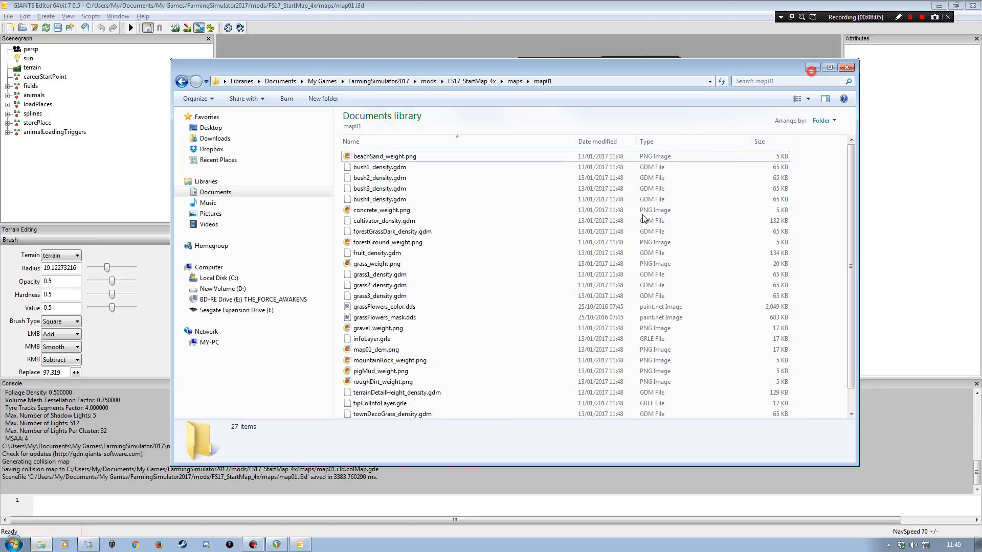
pyautogui.click(813, 67)
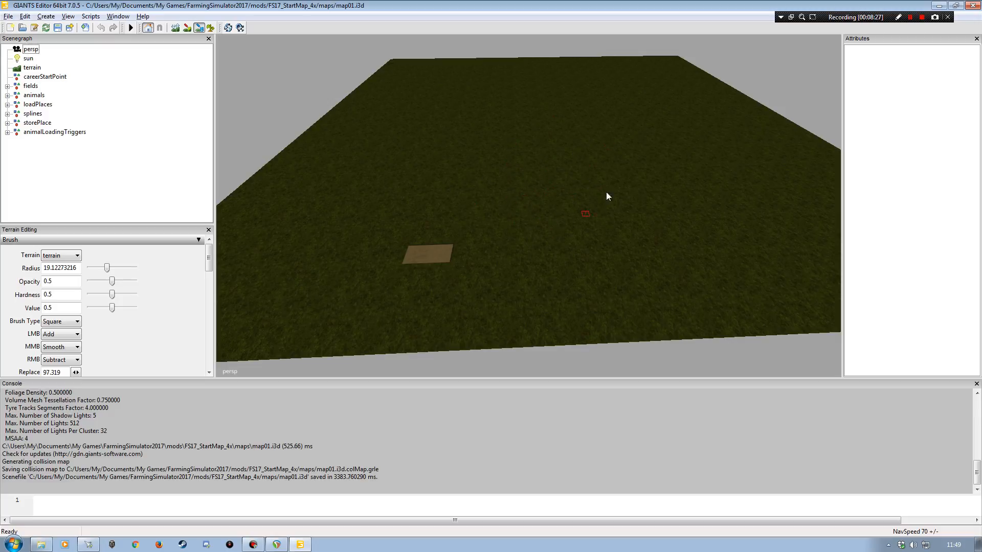
pyautogui.click(45, 544)
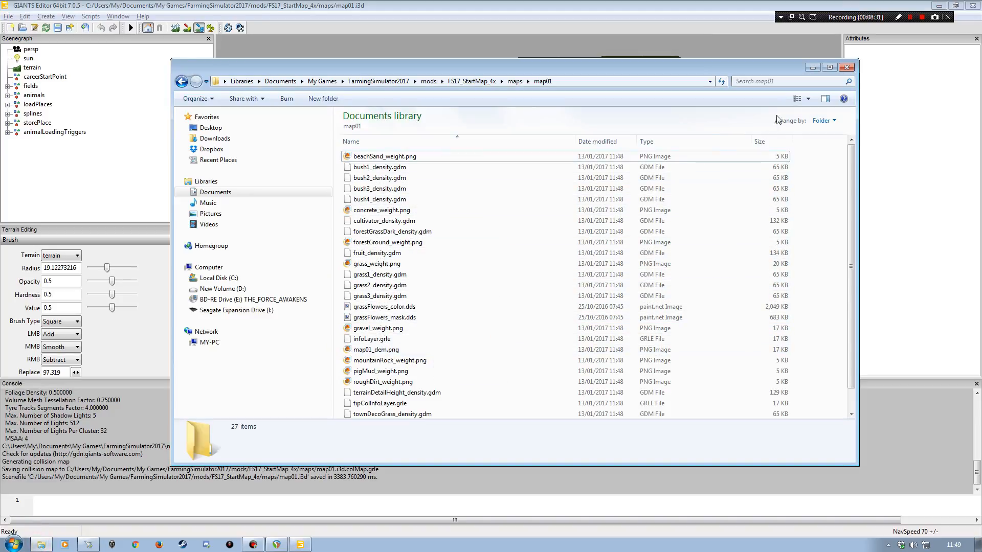
# Minimize the map01 folder window to return to the map scene in GIANTS Editor.
pyautogui.click(812, 68)
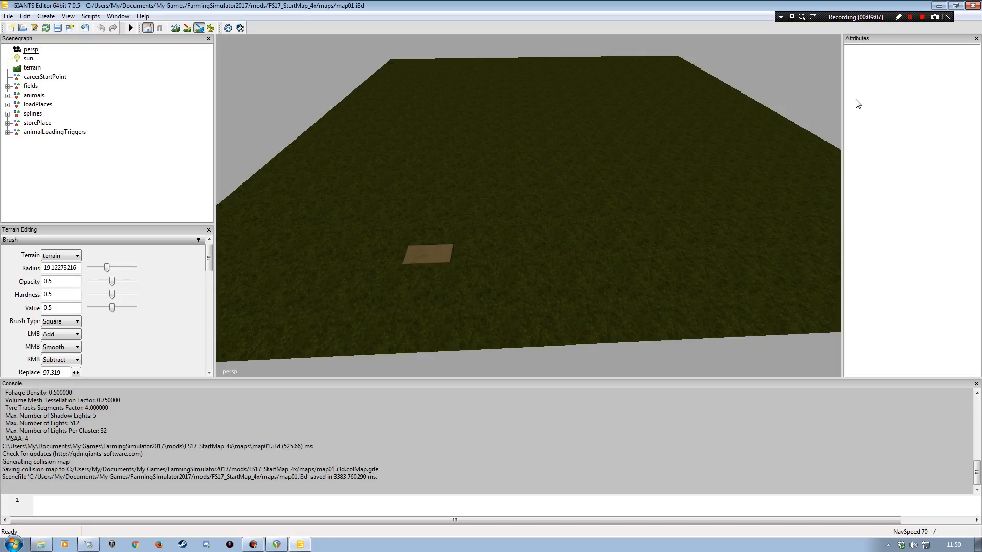
pyautogui.click(922, 17)
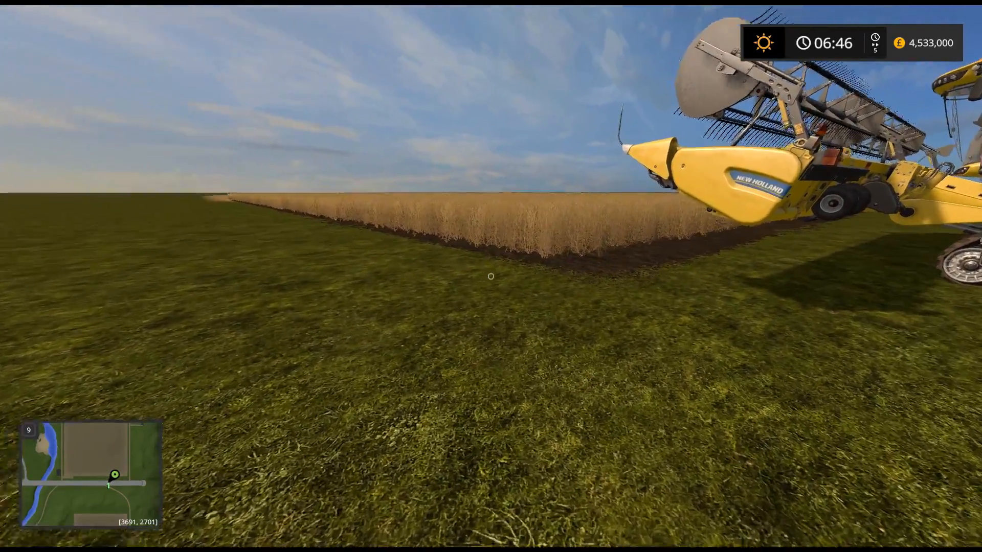
# Switch to Farming Simulator 17, board the New Holland CR10.90 combine and harvest a strip of wheat along the edge of the field.
pyautogui.press('w')
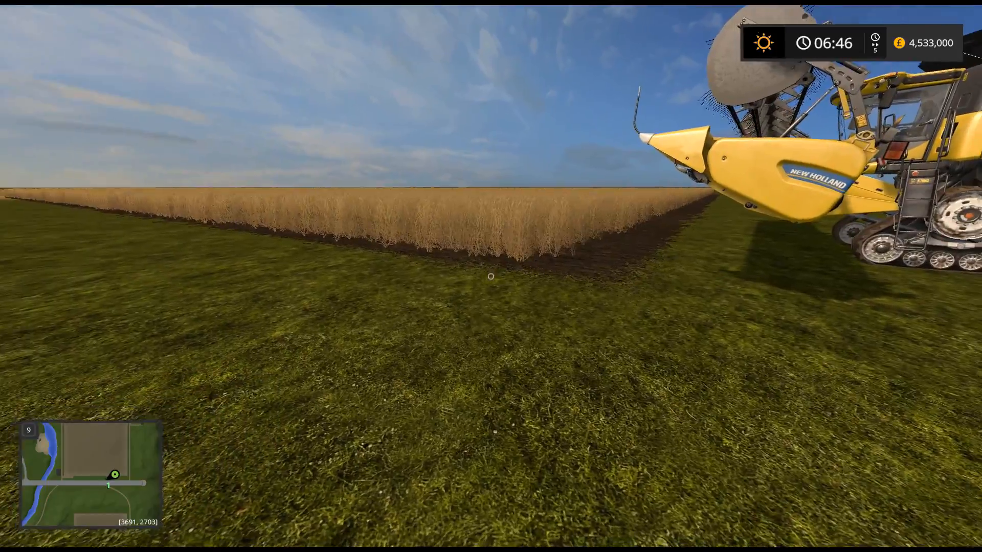
pyautogui.press('w')
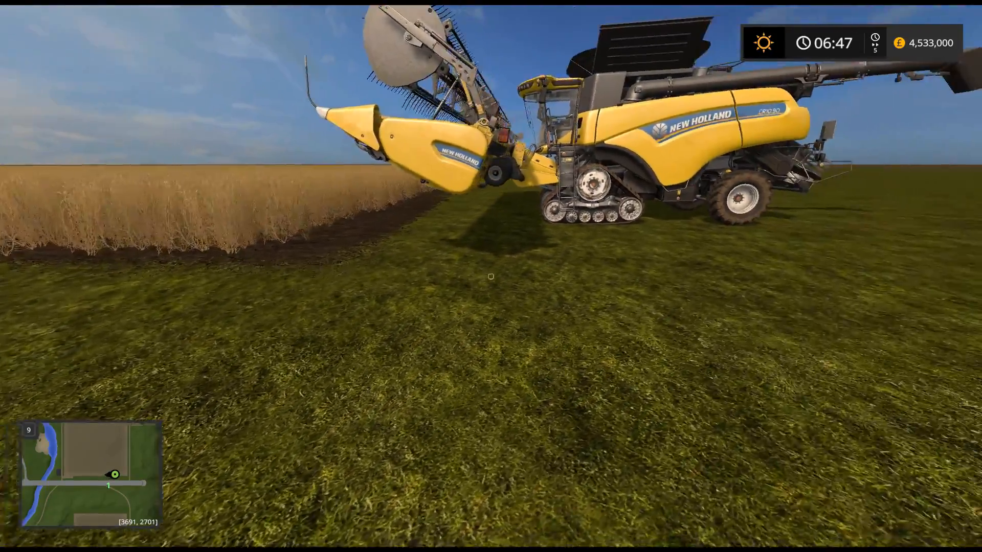
pyautogui.press('e')
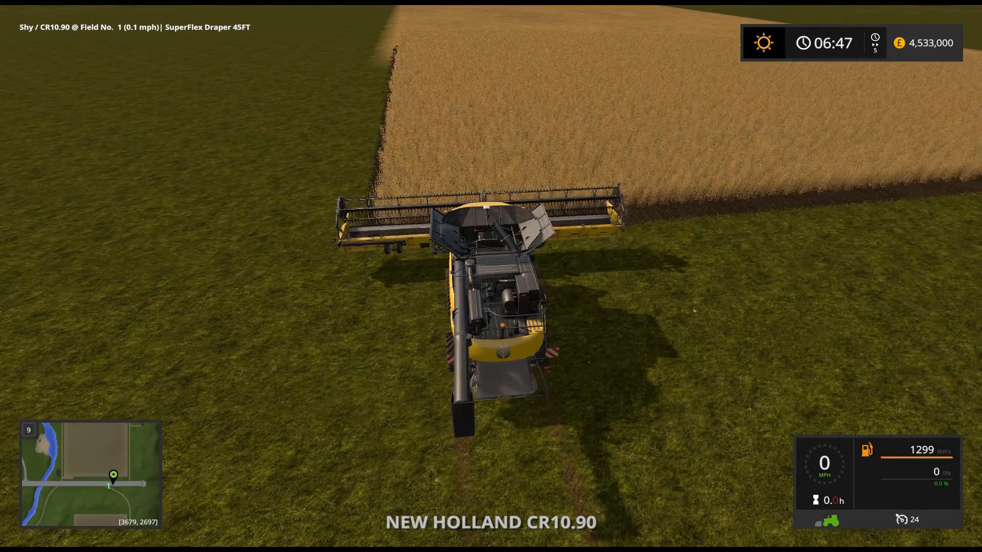
pyautogui.press('w')
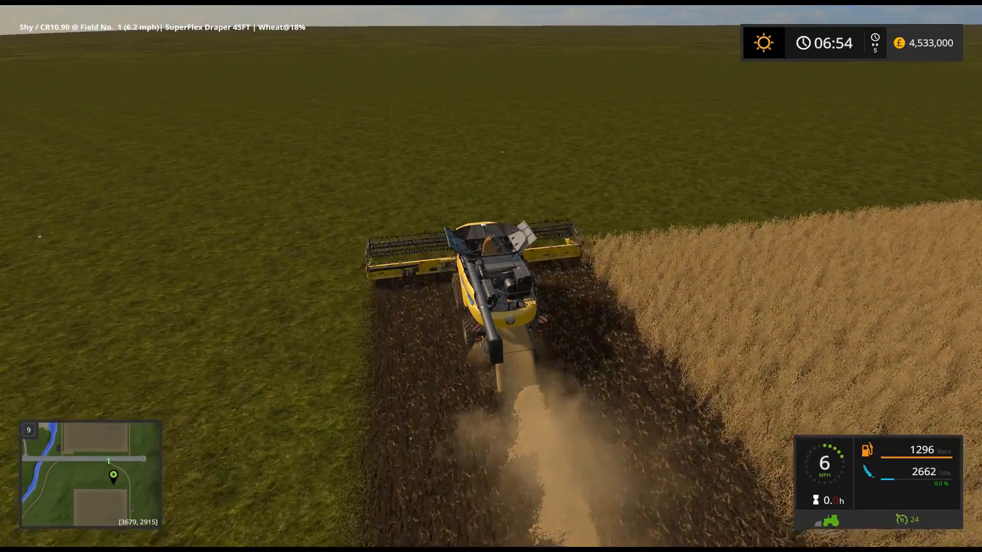
pyautogui.press('v')
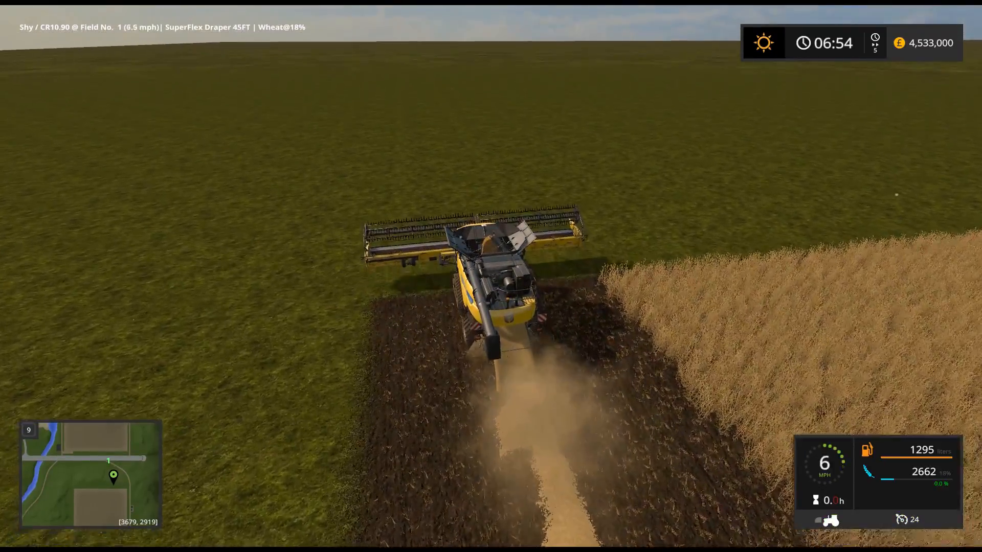
# Extend the combine's pipe and unload the harvested wheat onto the grass beside the field.
pyautogui.press('o')
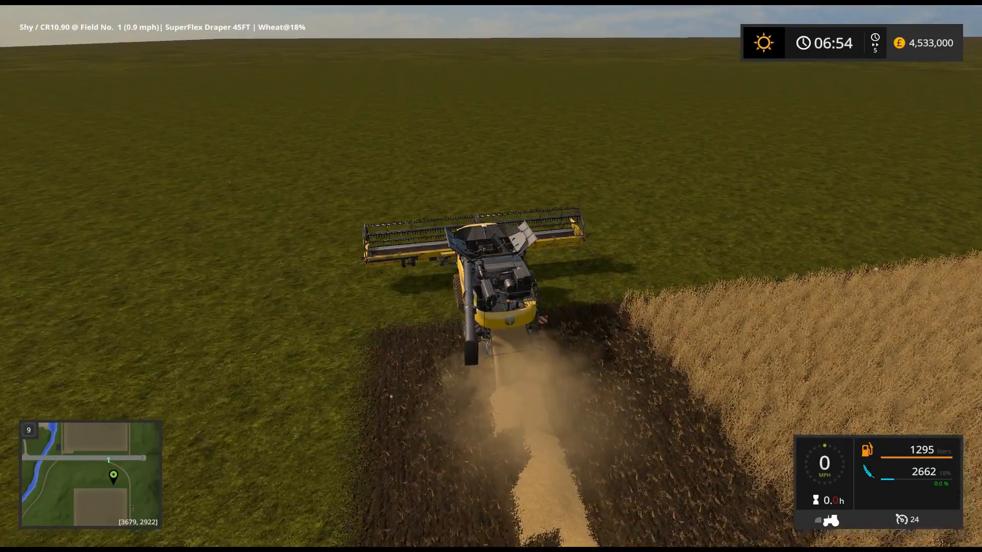
pyautogui.press('F1')
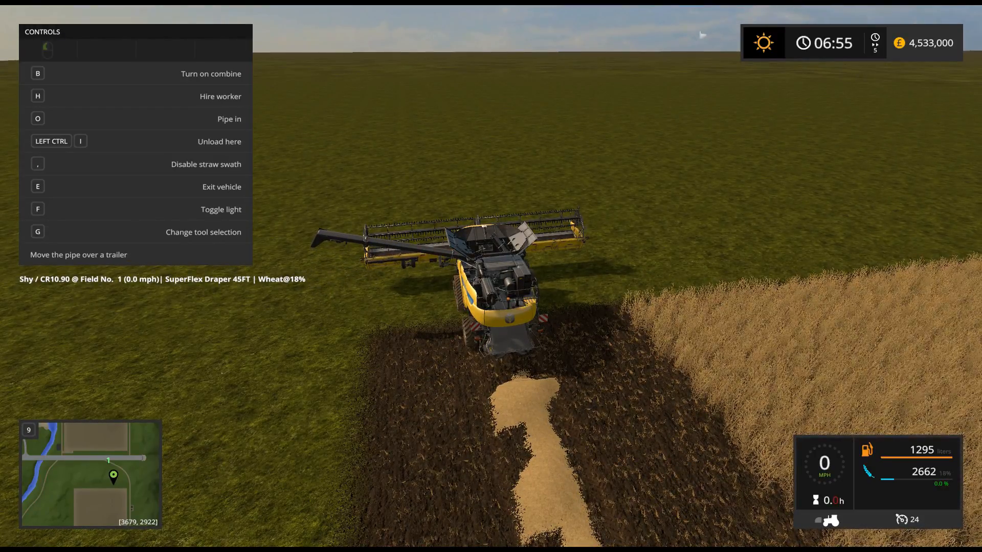
pyautogui.hotkey('ctrl', 'i')
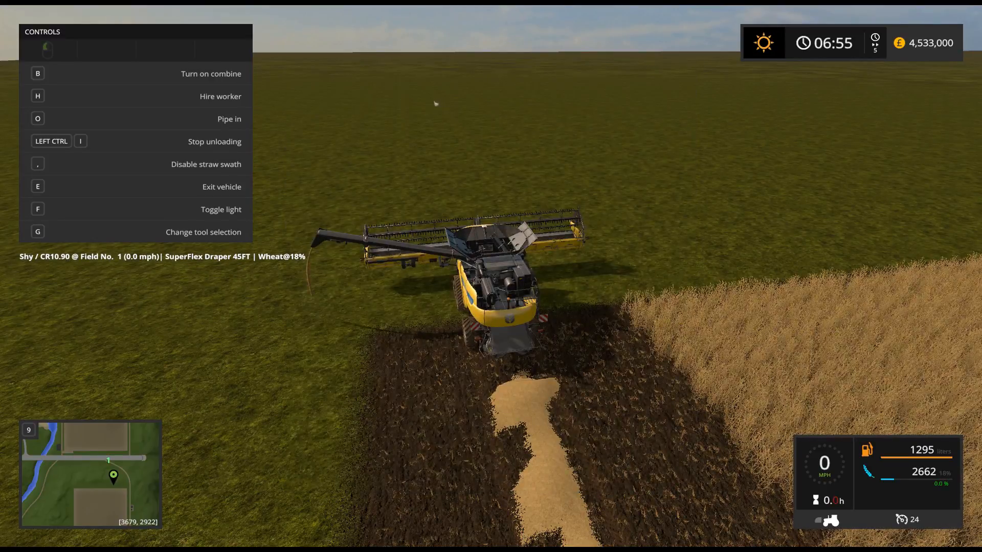
pyautogui.press('F1')
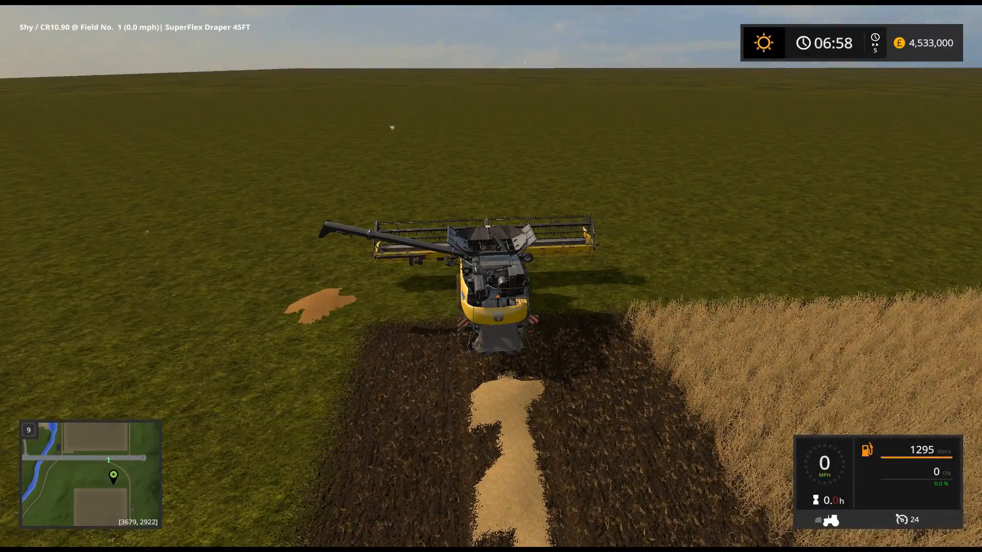
# Leave the combine and examine the straw swath on foot along the harvested strip for gaps or interruptions.
pyautogui.press('e')
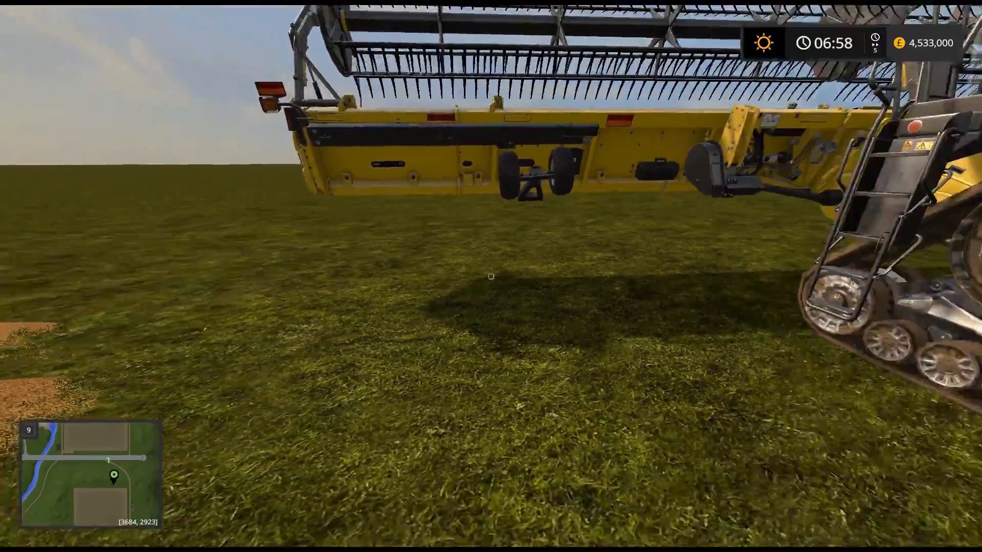
pyautogui.press('s')
pyautogui.press('w')
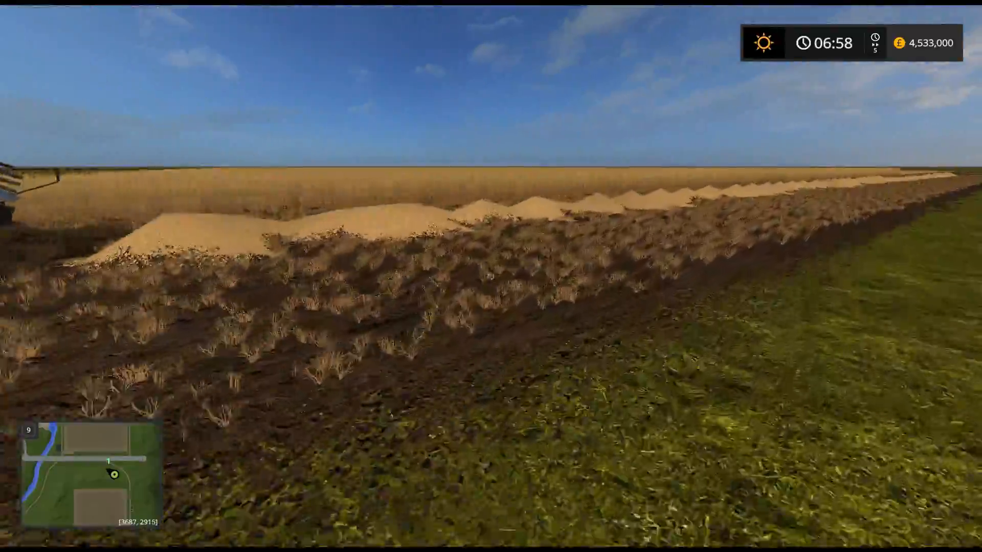
pyautogui.press('w')
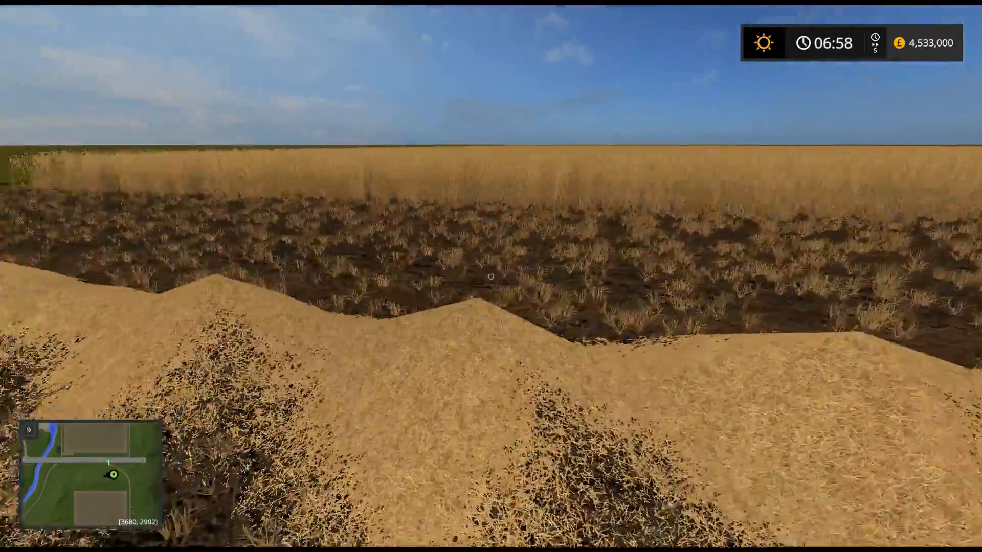
pyautogui.press('w')
pyautogui.press('a')
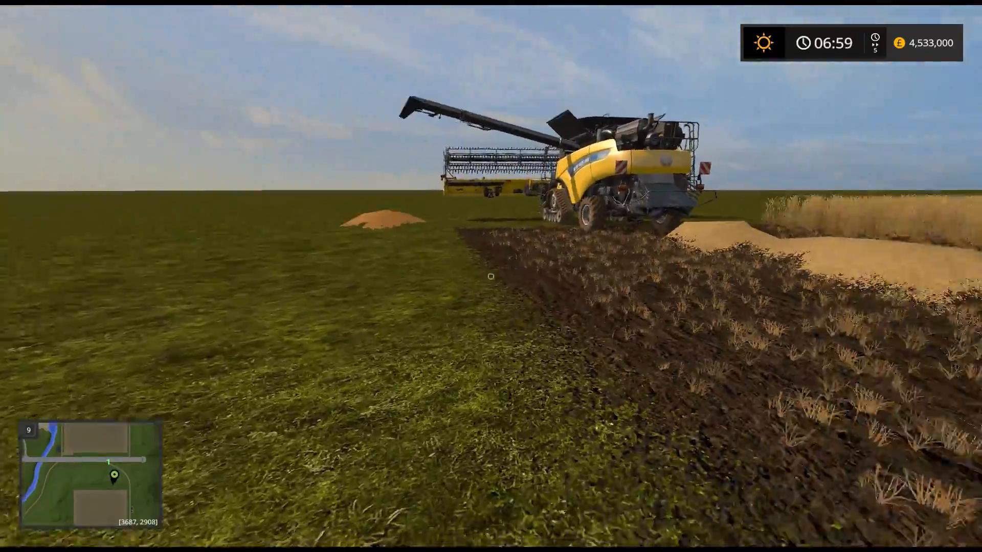
pyautogui.press('w')
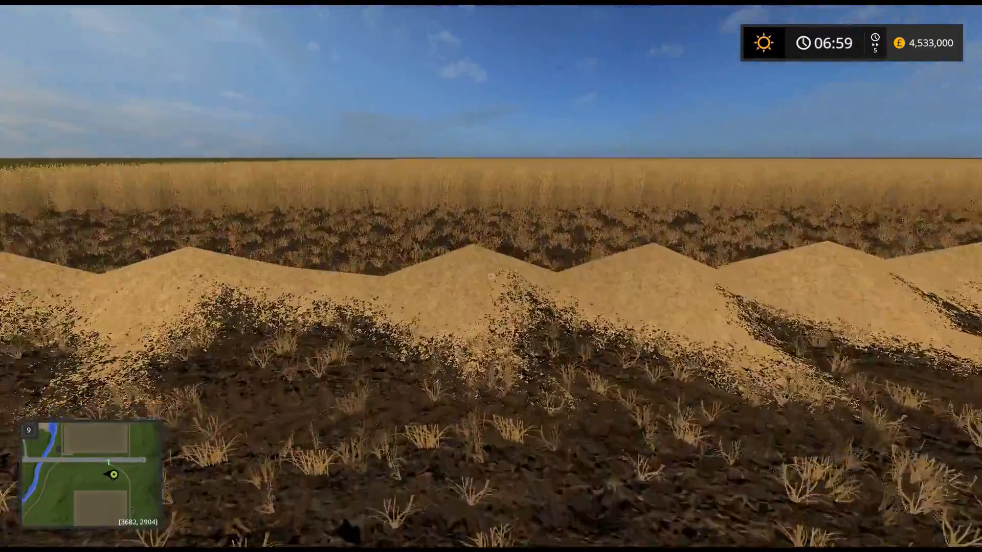
pyautogui.press('s')
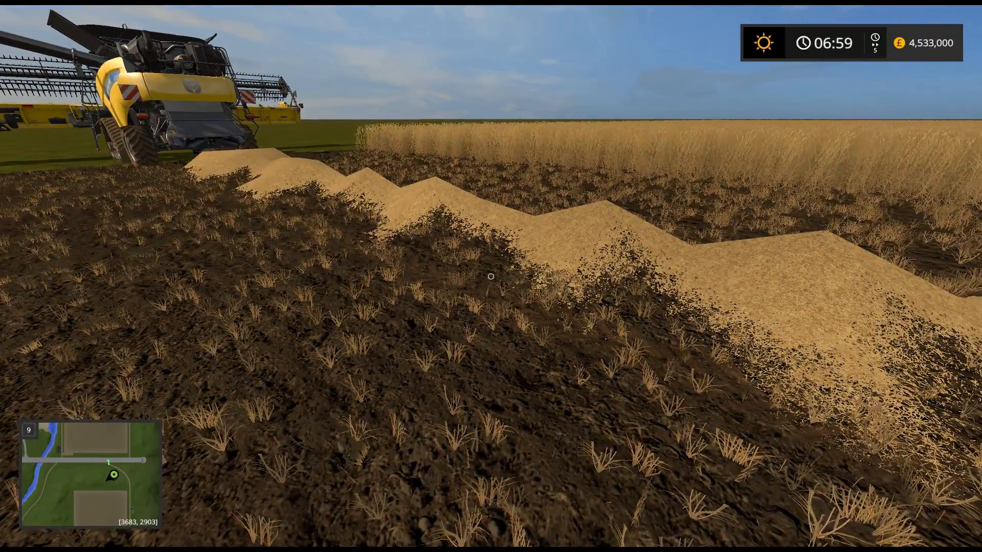
pyautogui.press('s')
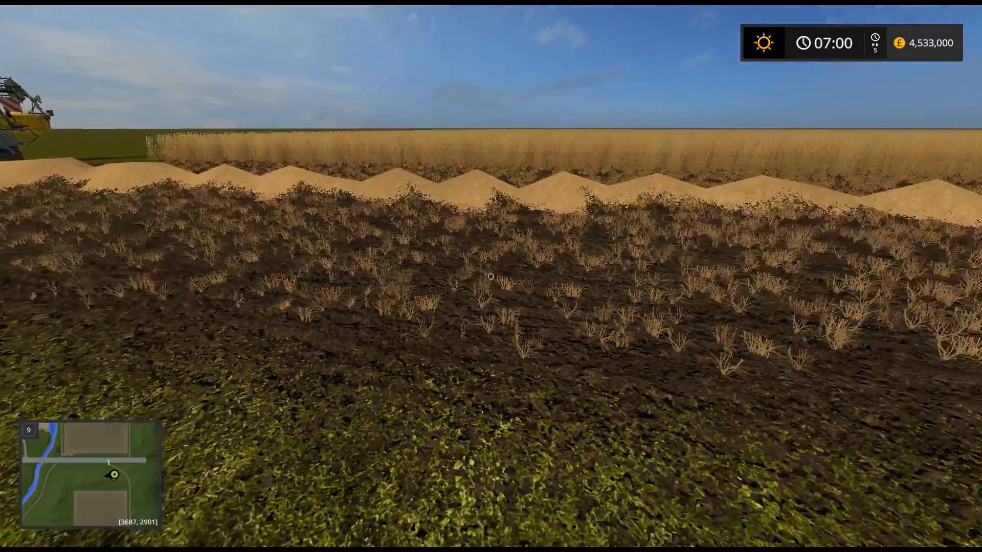